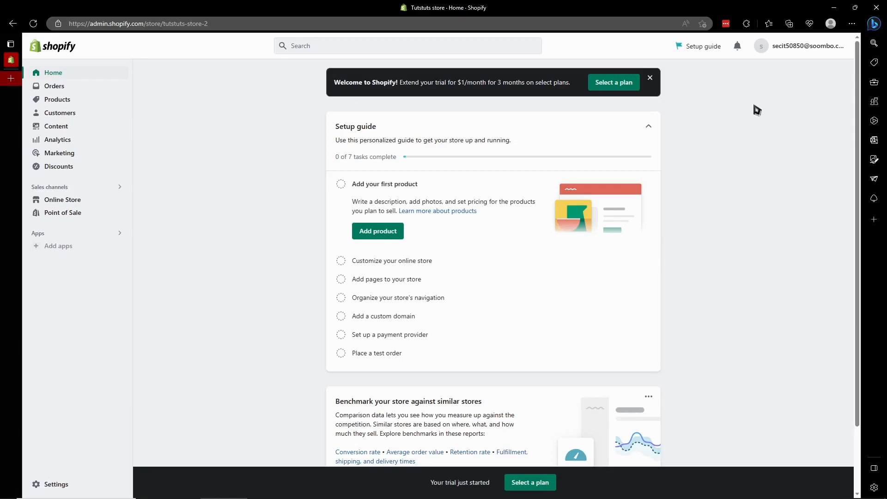
scroll(702, 157, down, 1)
scroll(707, 199, up, 1)
scroll(735, 149, down, 1)
scroll(735, 149, up, 1)
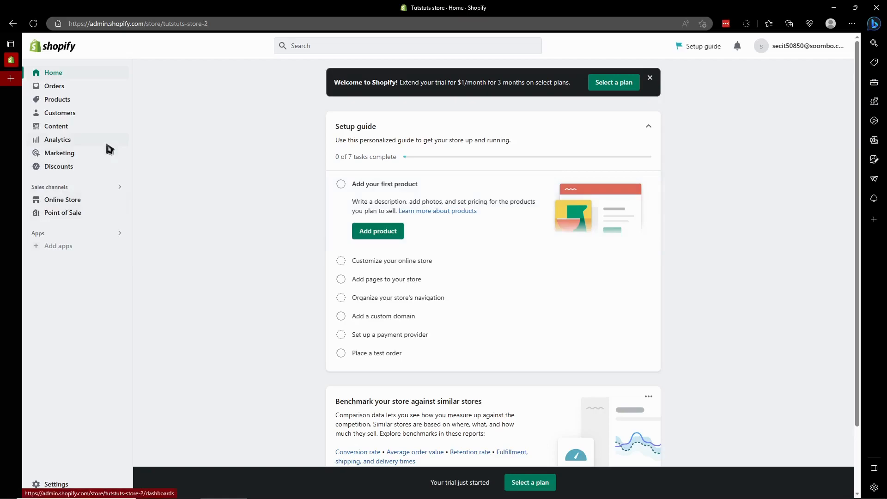
- Show the store's product list and glance at the account options
click(77, 103)
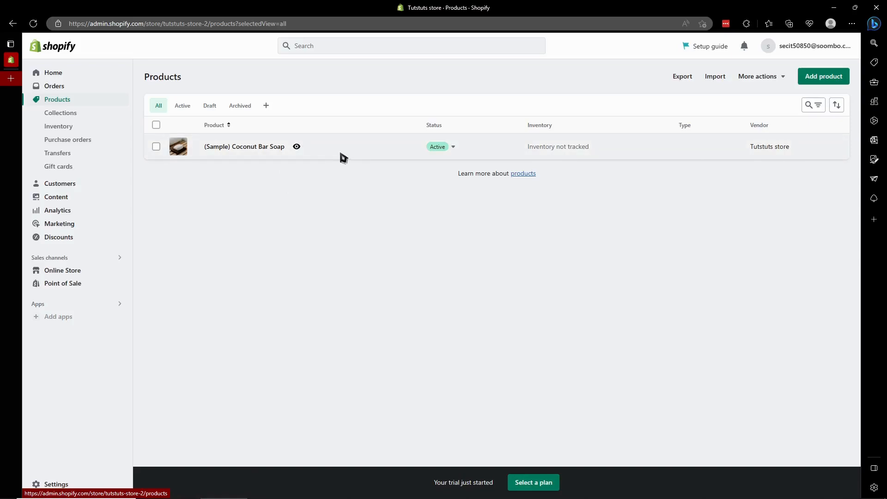
click(809, 49)
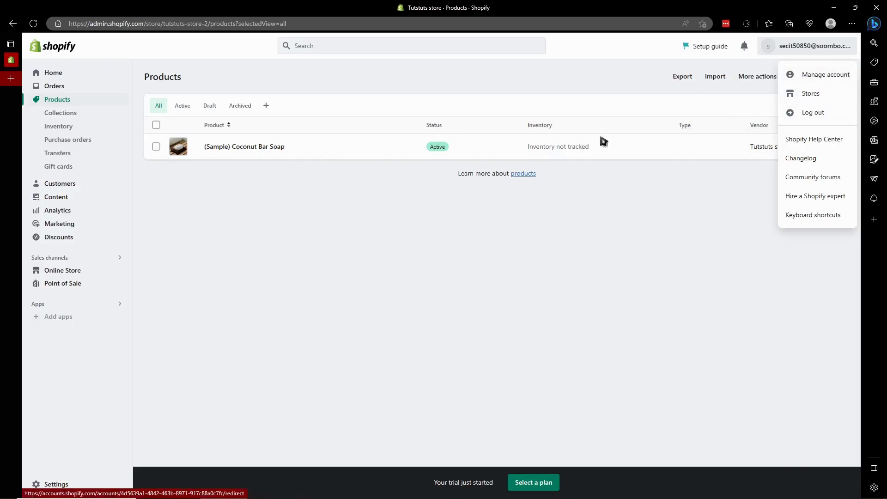
click(396, 224)
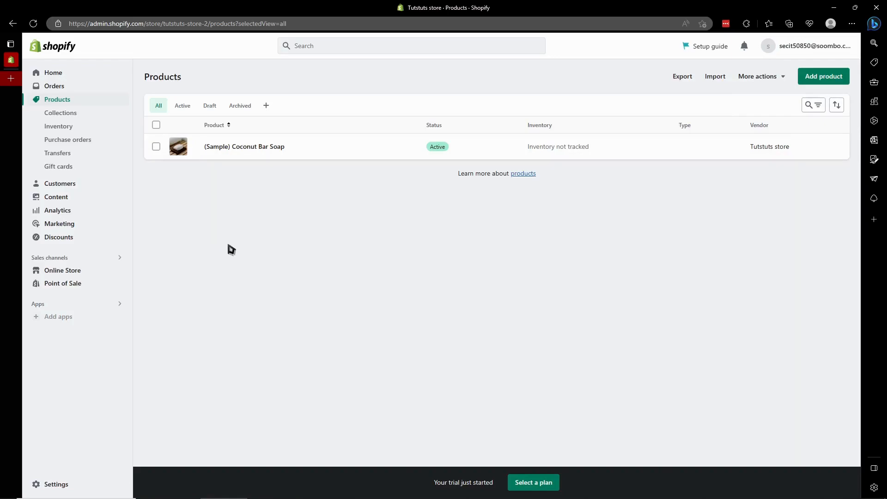
- Search the admin for "bundler" and carry the search over to the Shopify App Store
click(352, 47)
text(nu)
key(BackSpace)
key(BackSpace)
text(bundler)
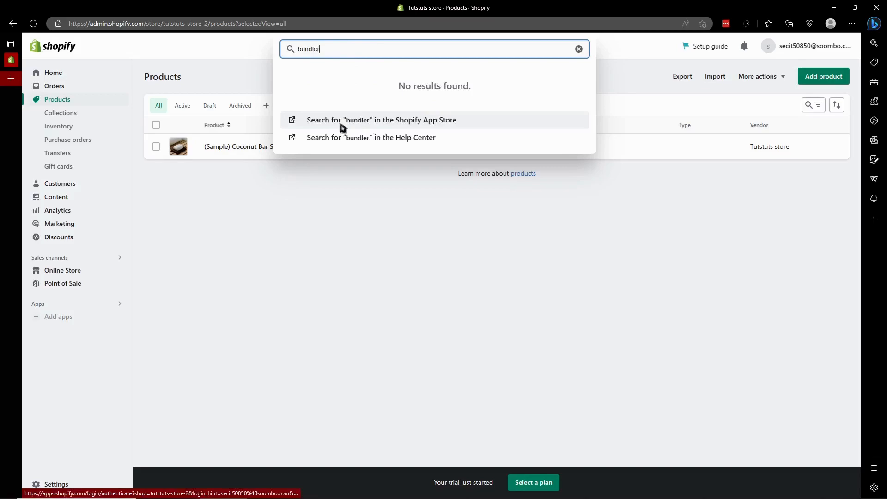
click(406, 125)
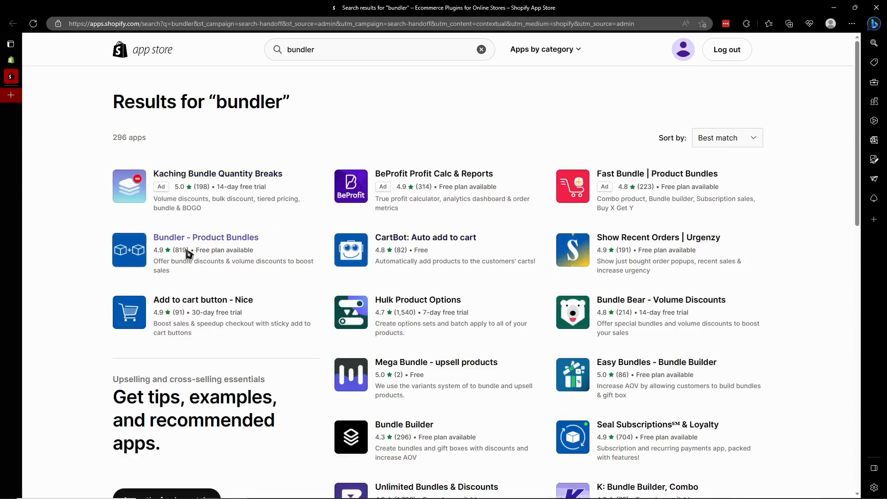
- Add the Bundler - Product Bundles app from the search results and install it in the store
click(157, 248)
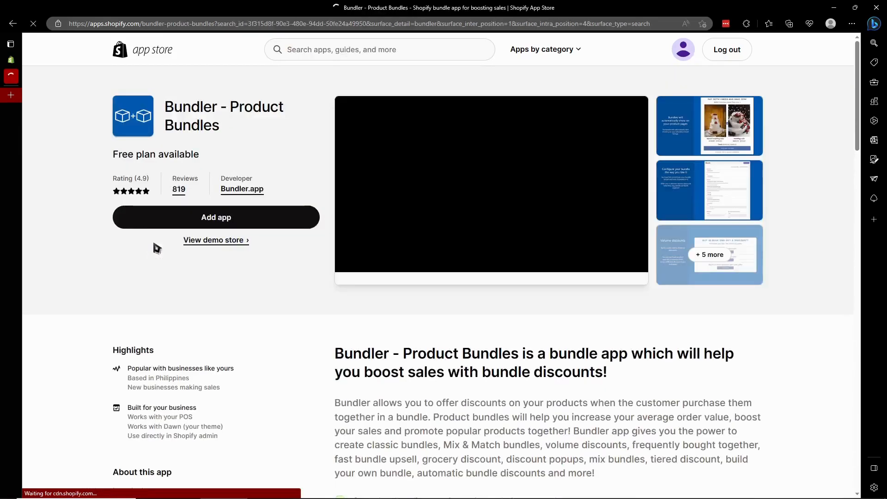
click(228, 223)
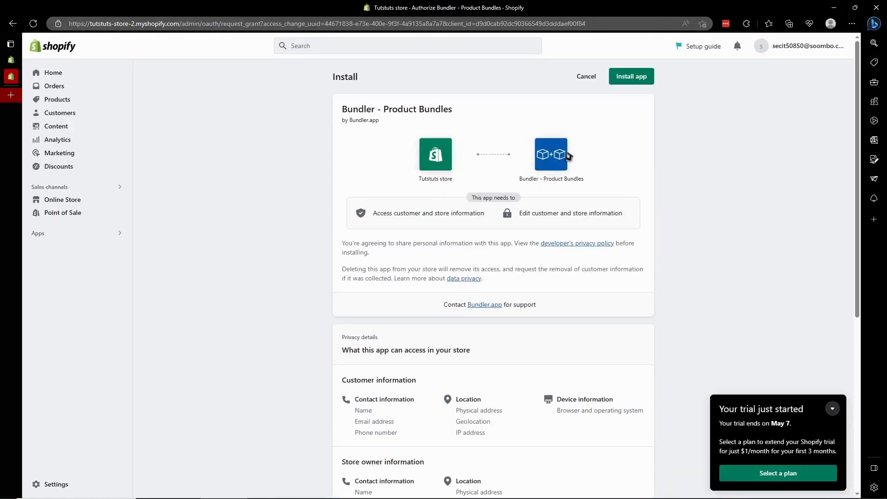
click(626, 82)
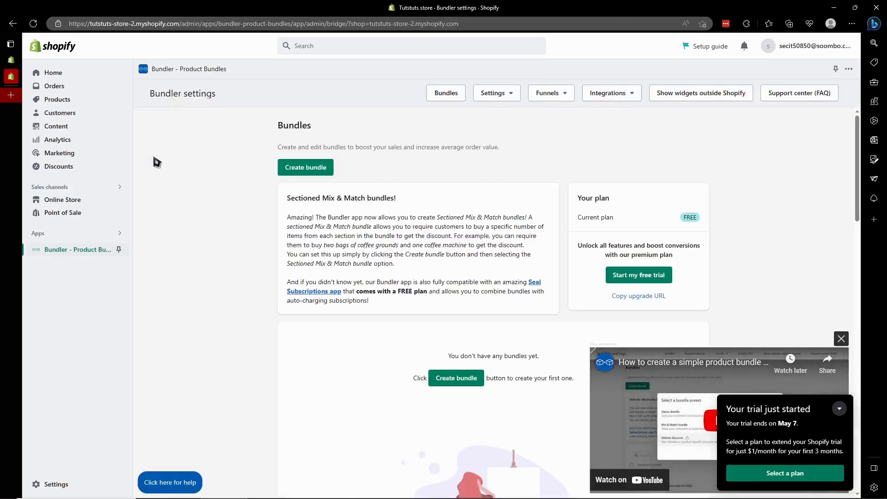
- Look over the Bundler app's bundles page, the available bundle presets and the premium plan's free trial
scroll(433, 245, down, 3)
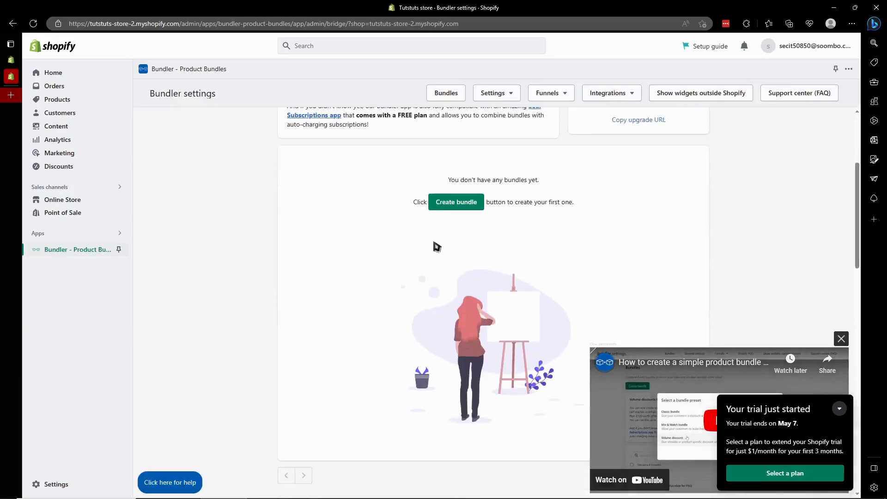
scroll(276, 299, down, 2)
scroll(337, 321, up, 5)
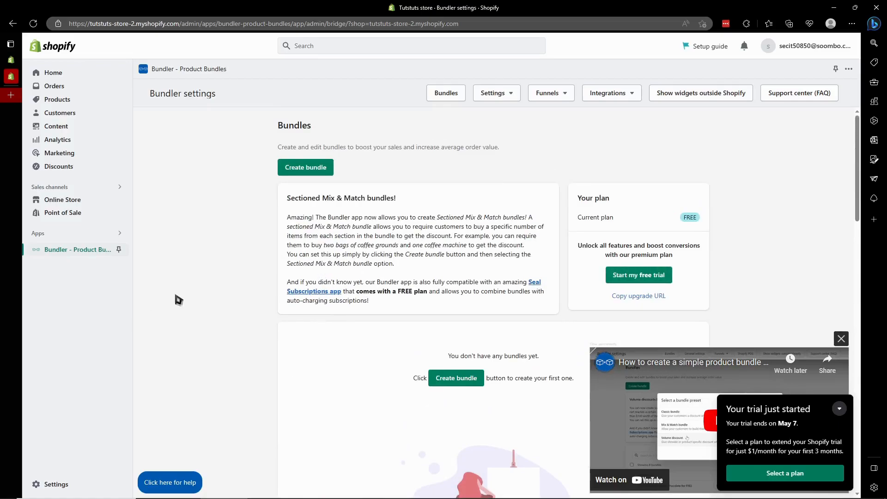
scroll(365, 252, down, 4)
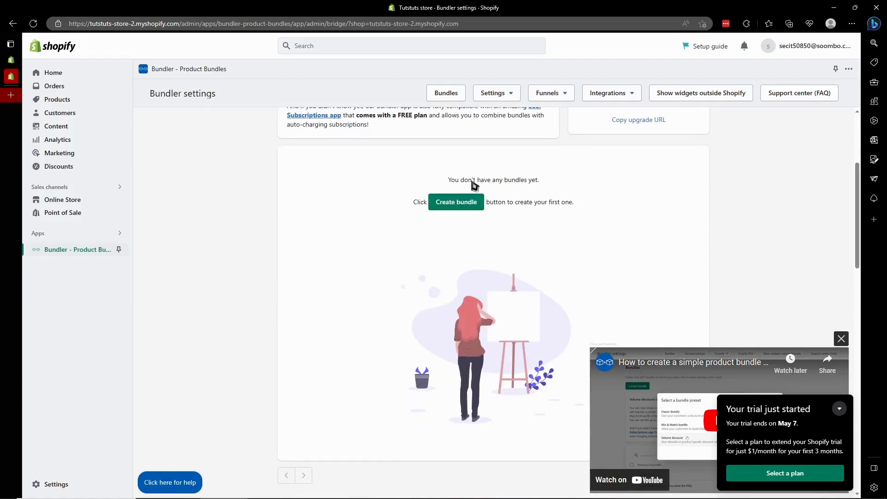
scroll(502, 259, up, 4)
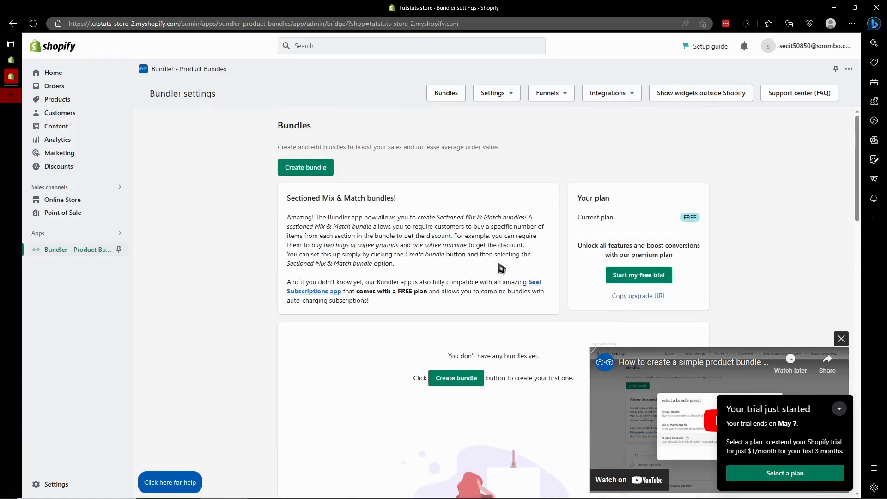
click(319, 172)
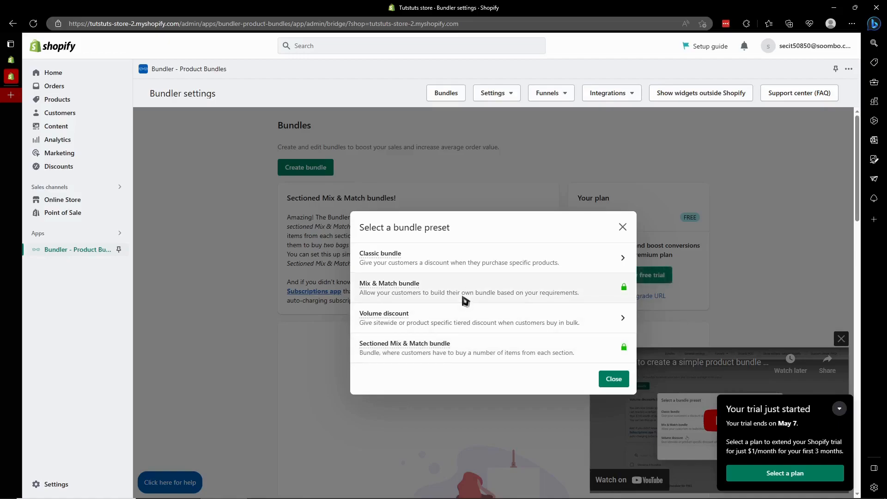
click(623, 228)
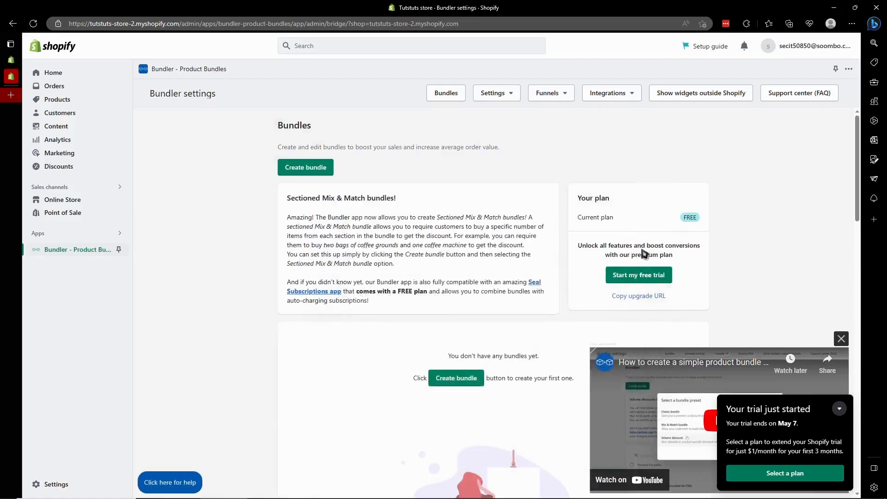
click(642, 276)
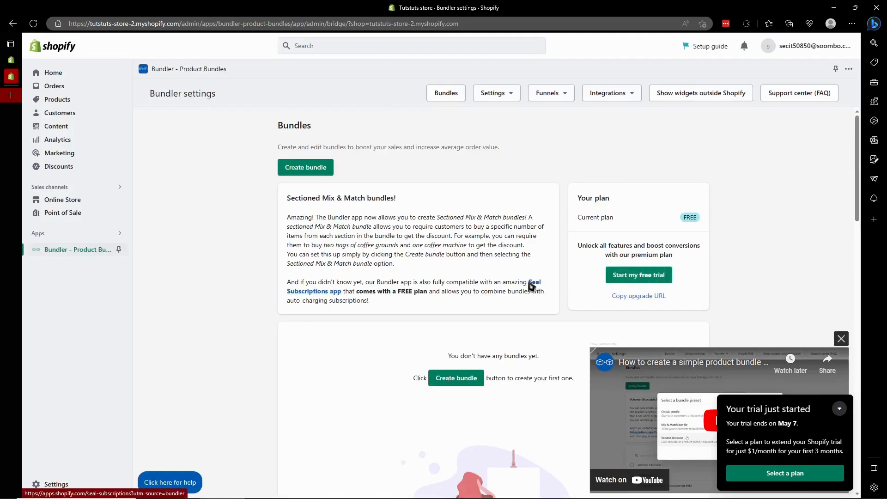
- Create a new bundle with the Classic bundle preset and dismiss the tutorial video
click(298, 171)
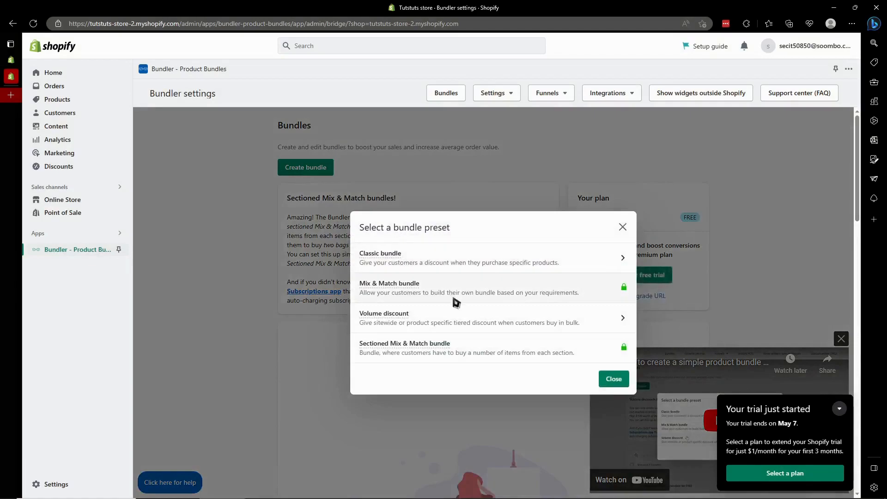
click(476, 260)
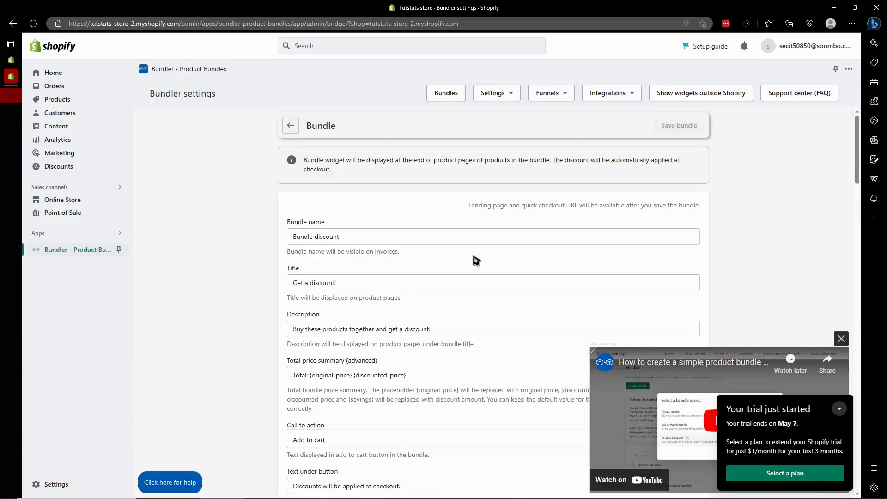
scroll(476, 260, down, 15)
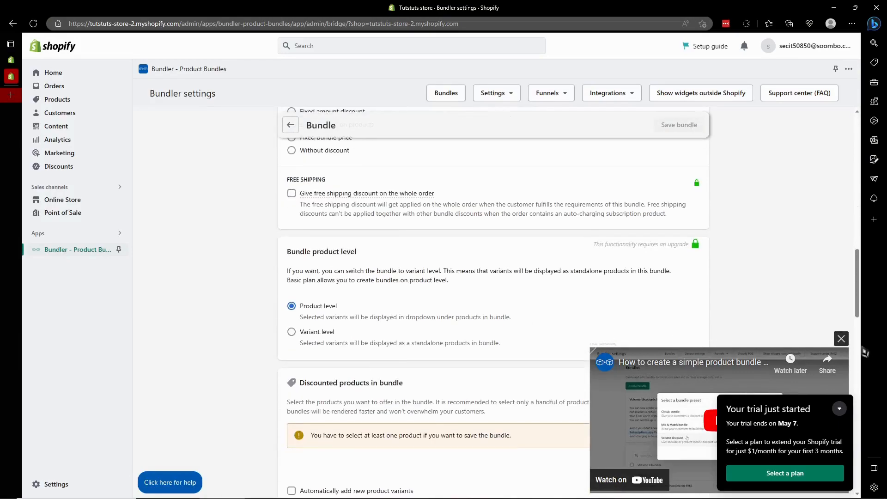
click(842, 340)
scroll(749, 340, up, 15)
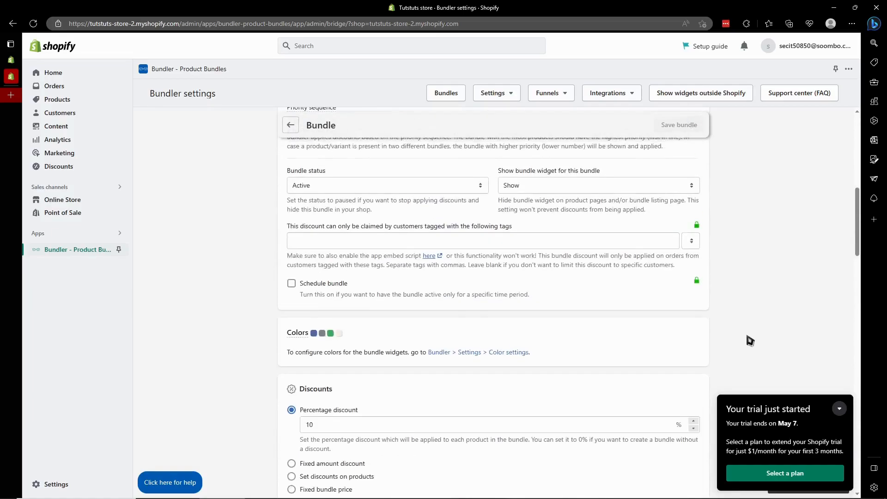
- Name the bundle "Bundle Tuts" and set its title to "THIS IS THE BUNDLE THAT YOU ARE LOOKING FOR"
drag(358, 245, 315, 238)
key(ctrl+a)
text(T)
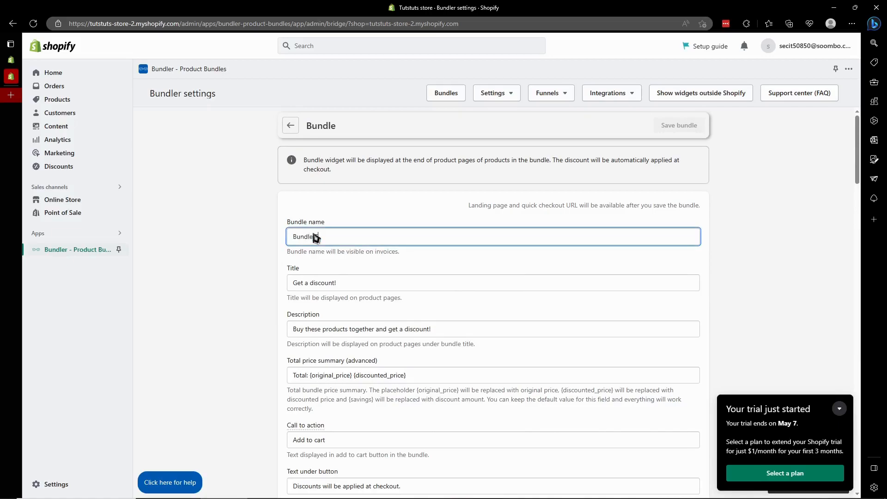
drag(342, 284, 289, 281)
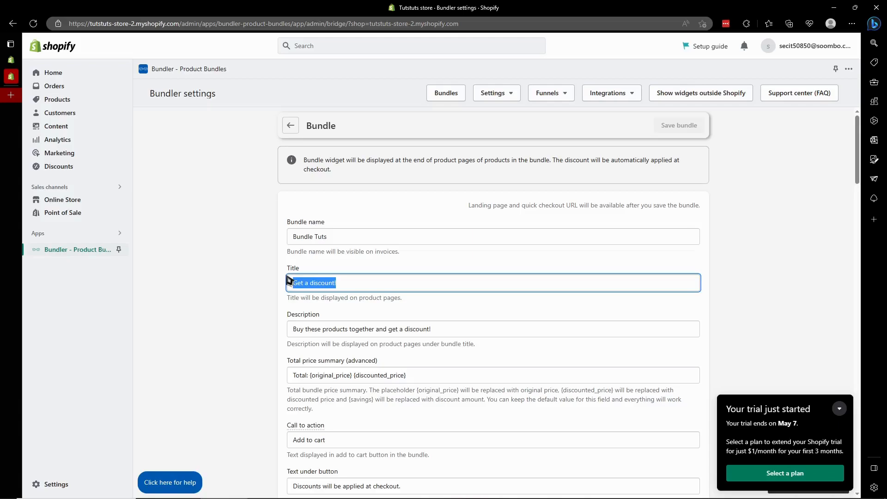
key(BackSpace)
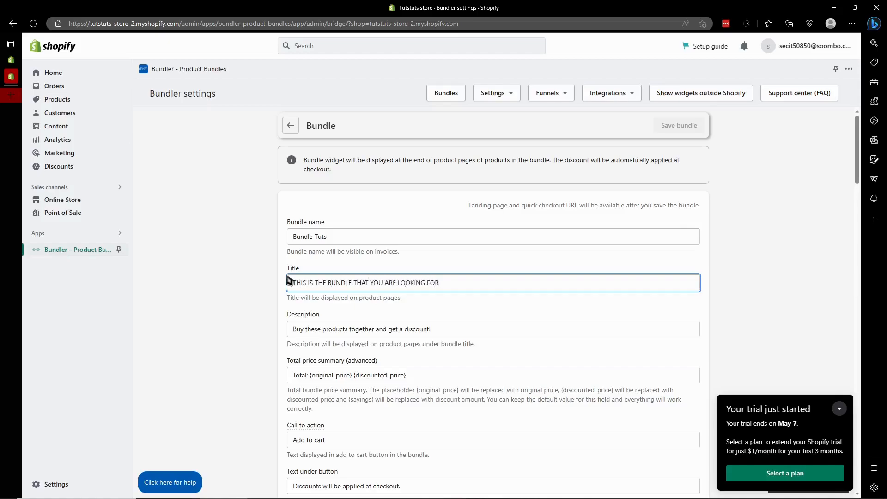
- Append the filler text "AOSIHFOUIQWHTRIOUASODFI" to the end of the bundle description
click(300, 330)
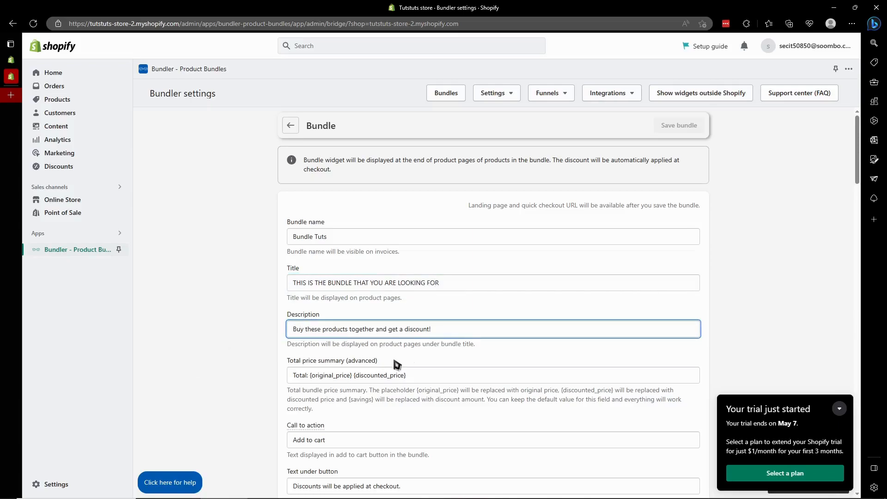
click(474, 331)
drag(474, 331, 505, 346)
text(AOSIHFOUIQWHTRIQHA)
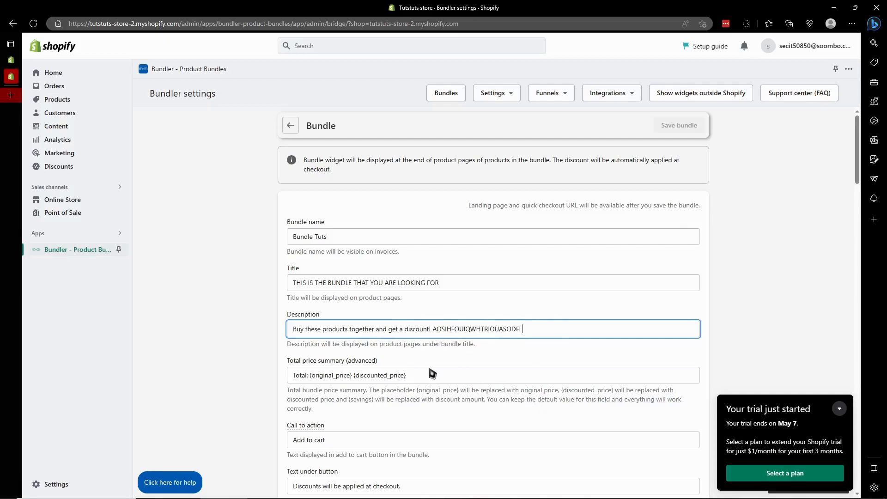
- Replace the bundle's call to action text with "Avail Now"
scroll(427, 368, down, 1)
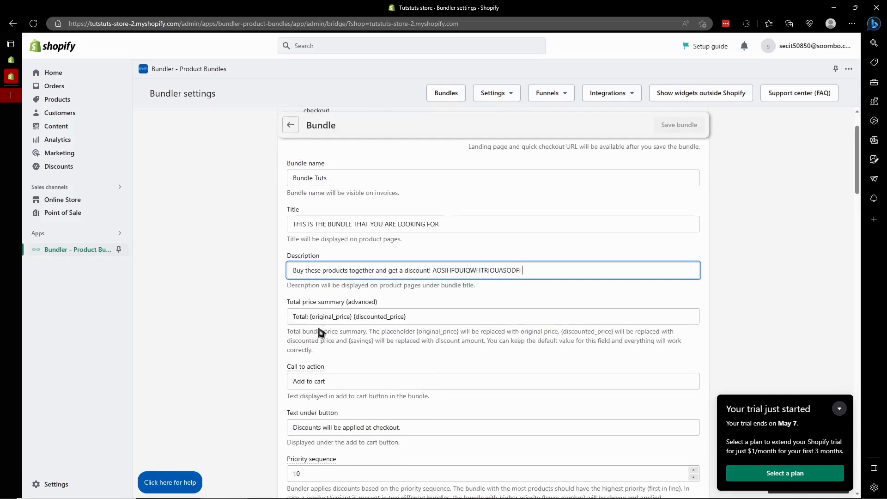
scroll(357, 329, down, 1)
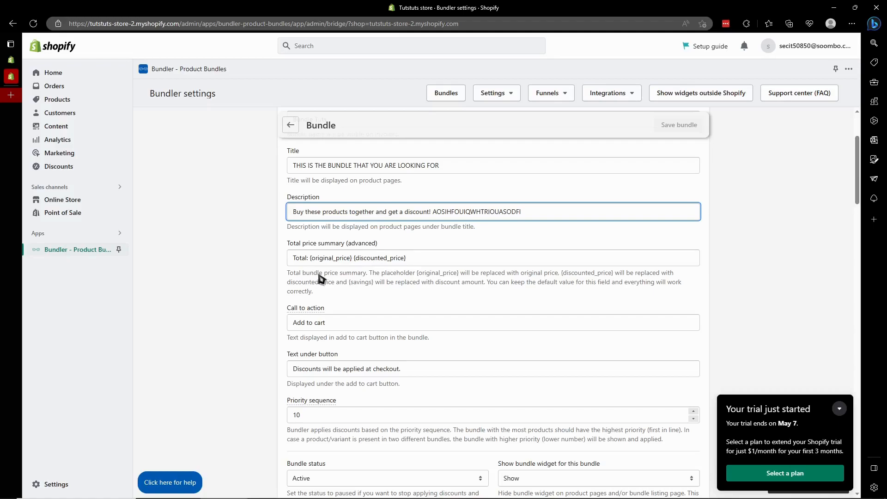
drag(373, 274, 409, 277)
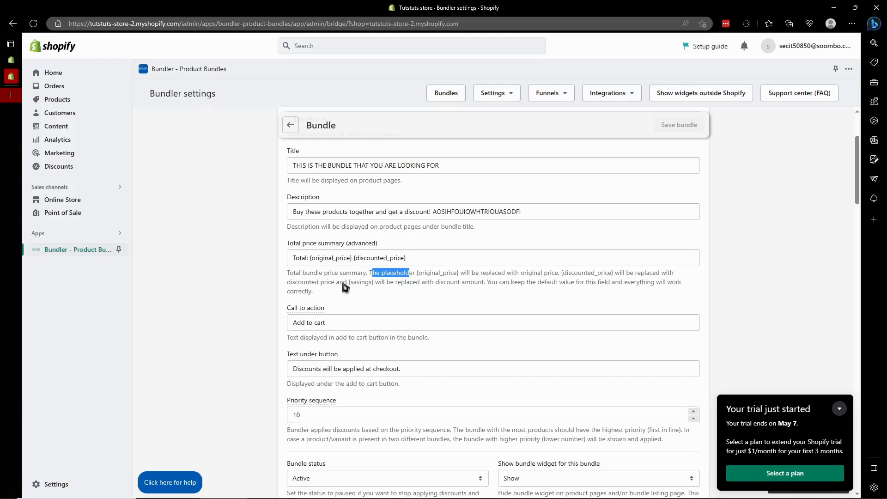
drag(333, 322, 306, 323)
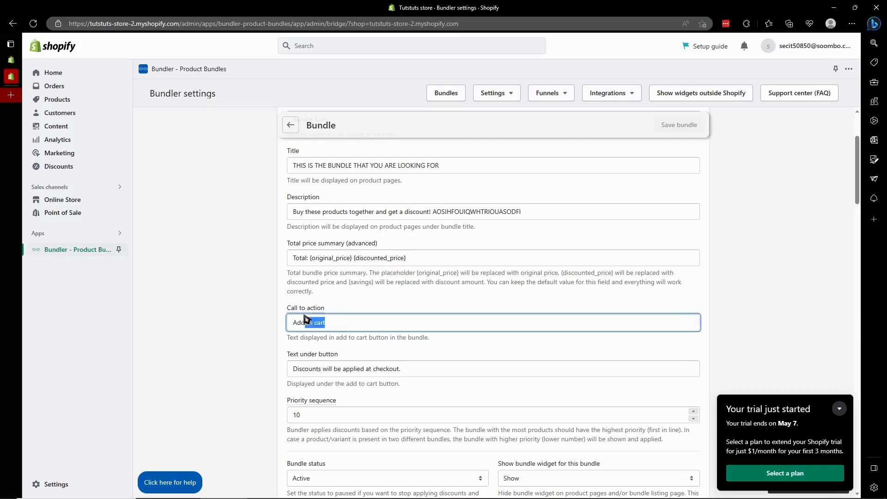
click(338, 328)
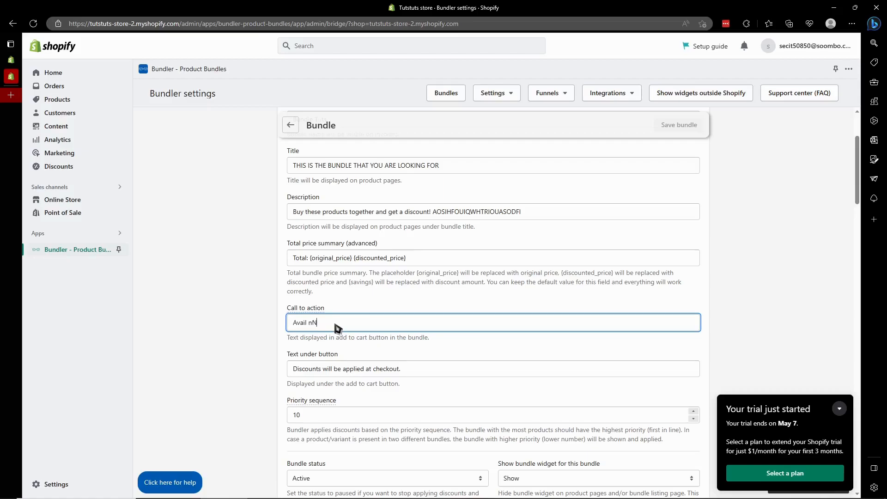
text(Now)
drag(288, 356, 365, 354)
drag(329, 309, 277, 309)
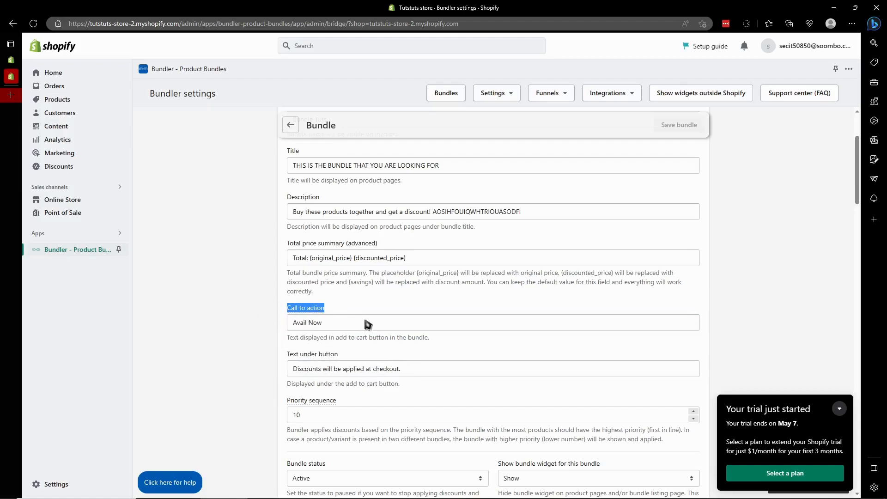
- Set the text under the bundle's add to cart button to "CHECK OUT BEFORE THE SUPPLIES RUN OUT."
scroll(333, 354, down, 4)
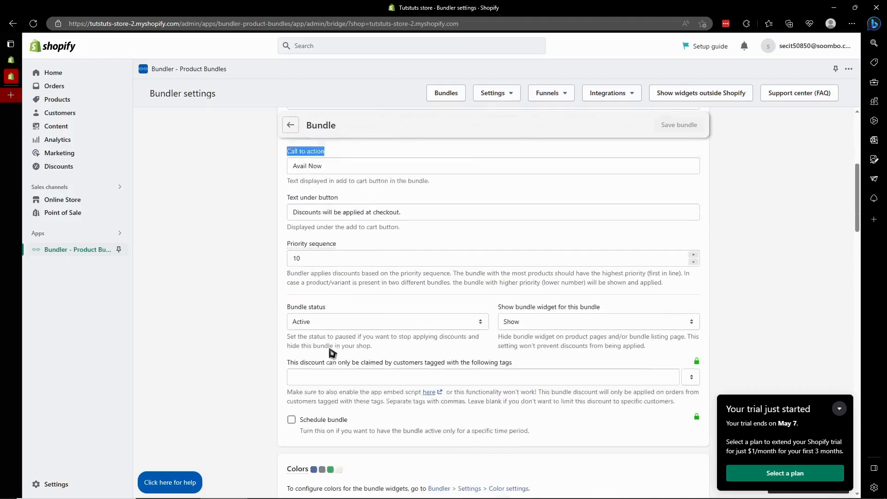
scroll(372, 238, up, 3)
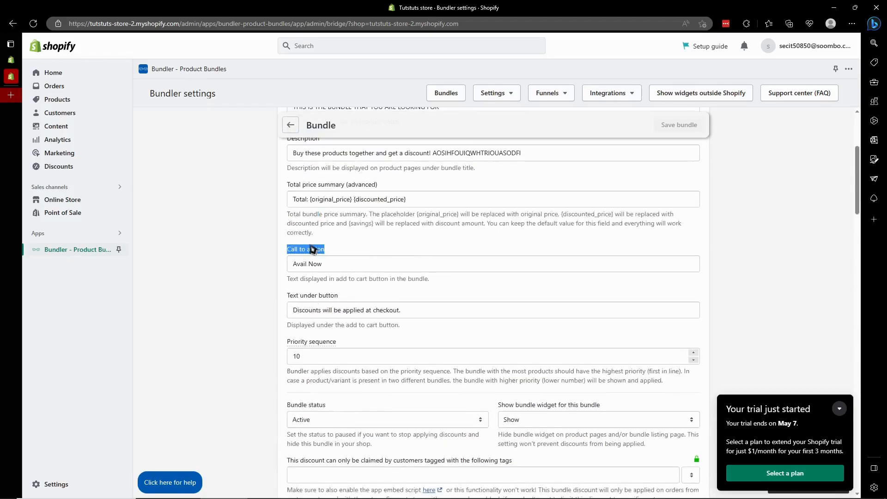
drag(405, 310, 318, 314)
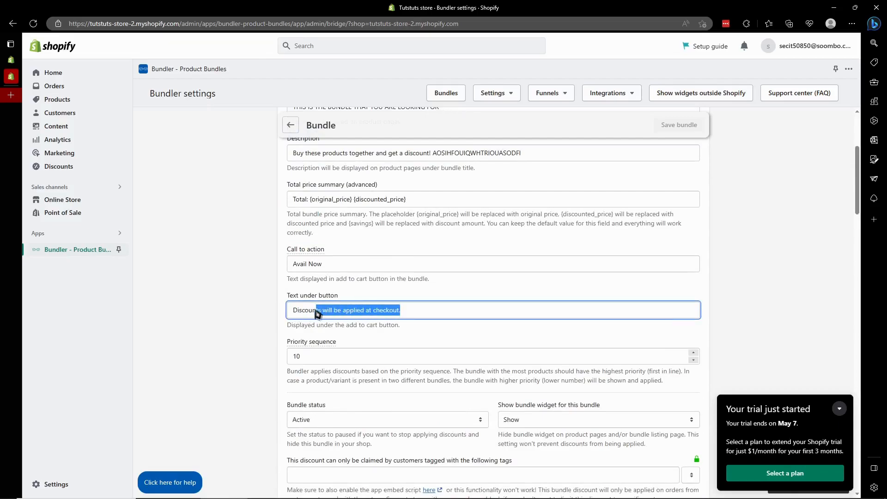
click(407, 314)
key(ctrl+a)
key(BackSpace)
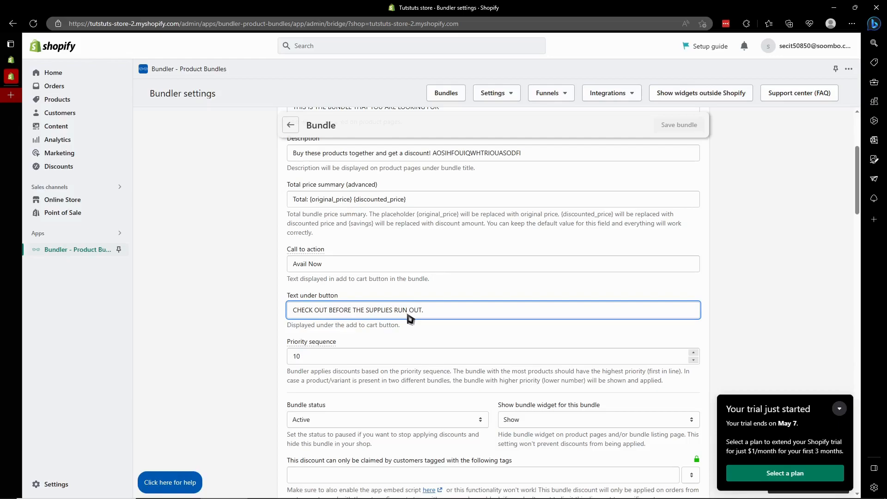
- Replace the bundle's call to action text with "CHECK OUT"
drag(324, 264, 239, 281)
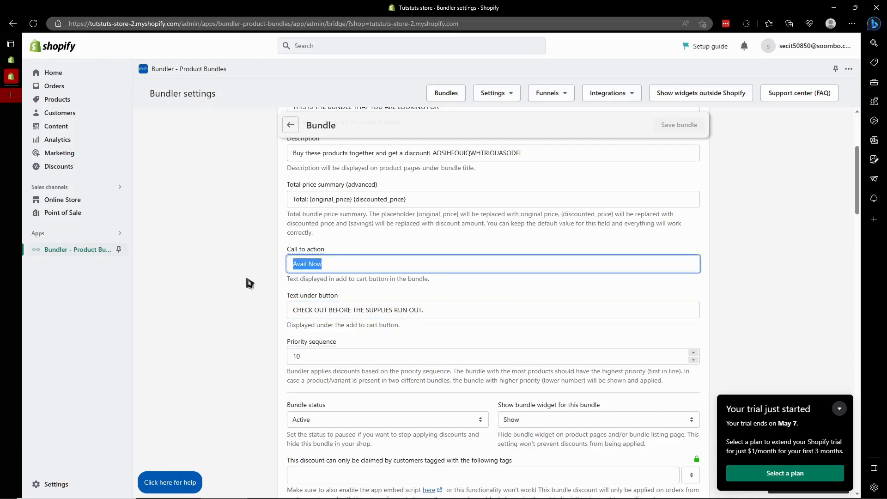
text(CHECK OUT)
click(258, 280)
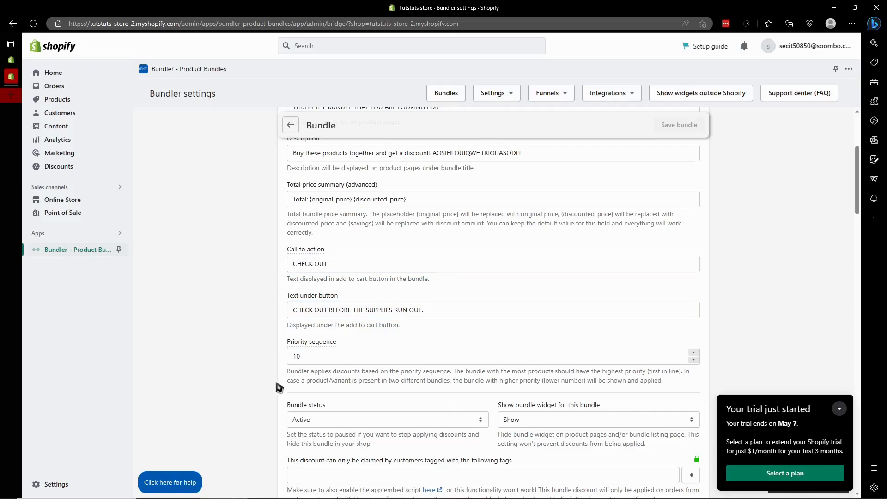
- Switch the bundle status to Paused and return it to Active
scroll(280, 389, down, 1)
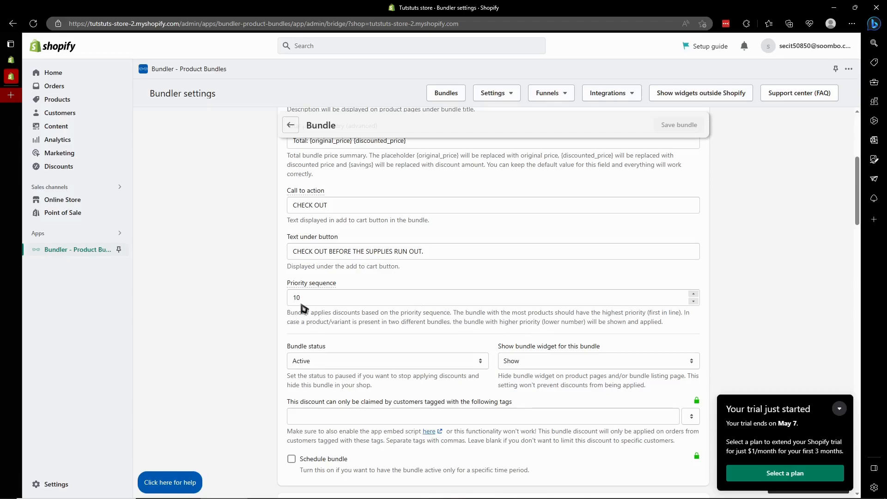
mouse_move(326, 291)
scroll(276, 336, down, 2)
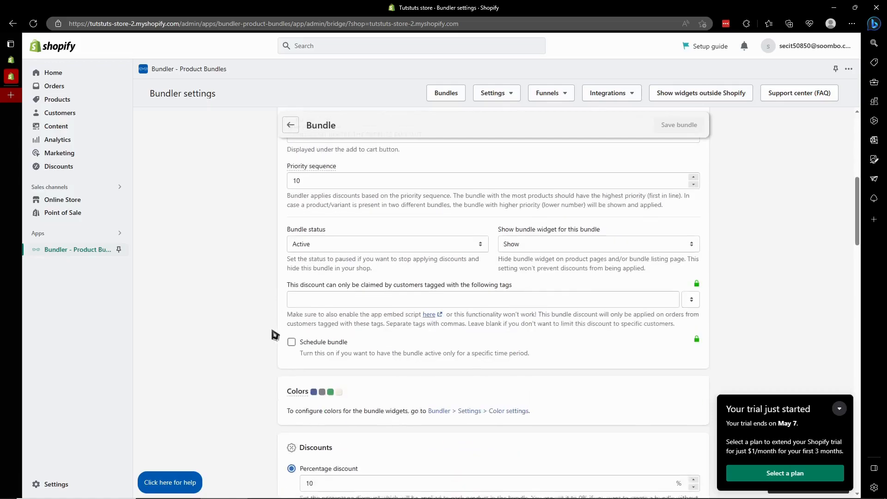
click(361, 244)
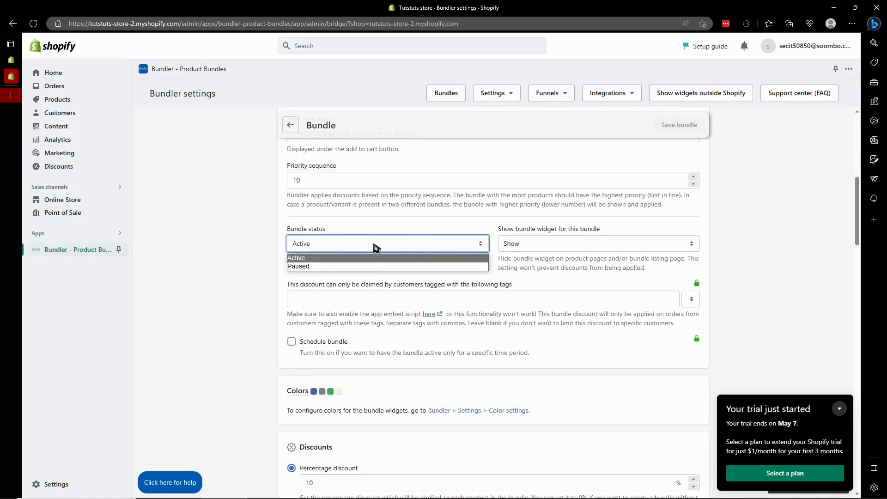
click(421, 266)
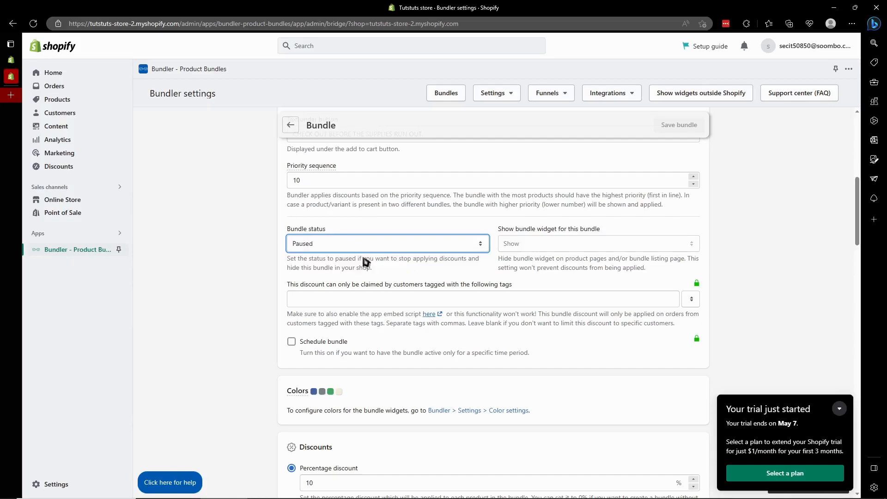
click(429, 245)
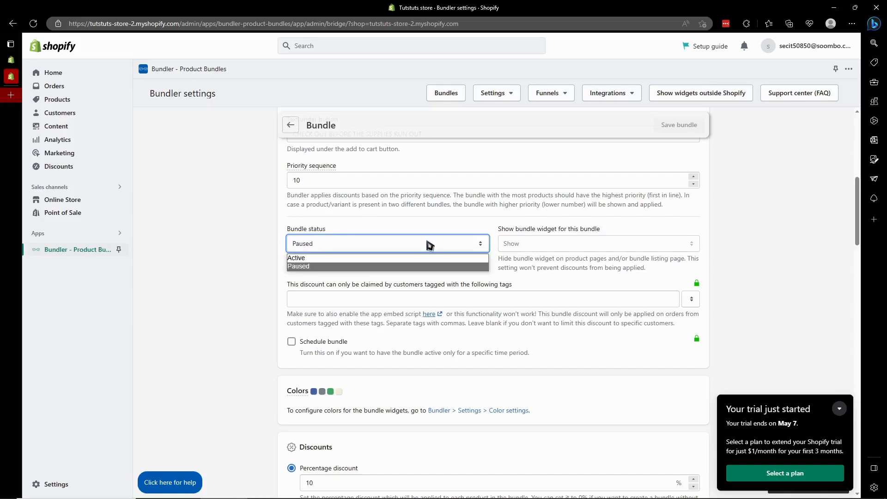
click(342, 261)
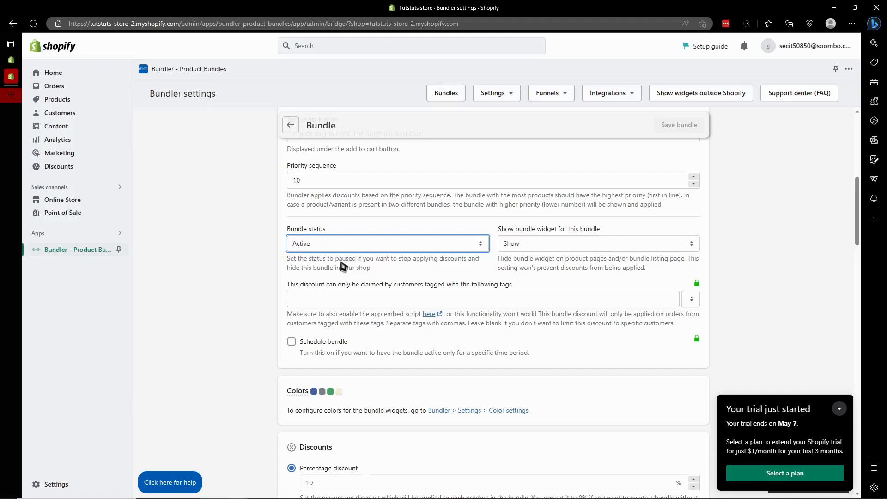
- Review the display options for this bundle's widget while keeping it set to Show
click(575, 245)
click(565, 258)
click(566, 247)
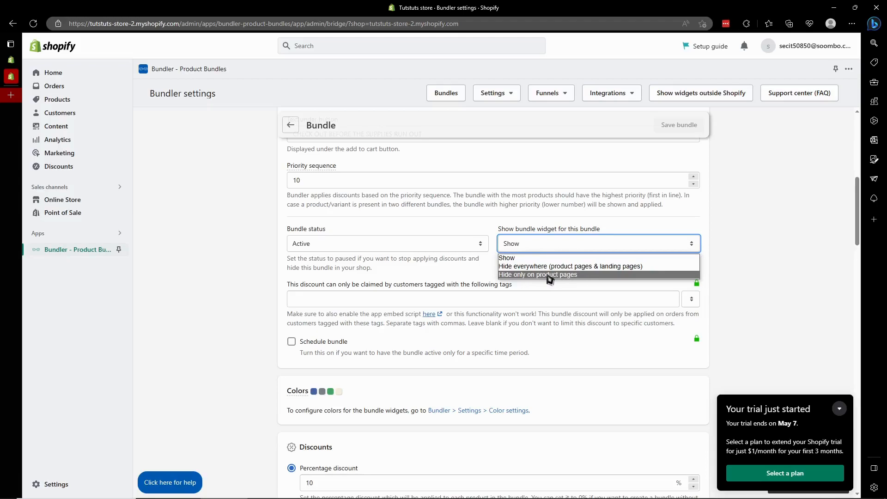
click(457, 215)
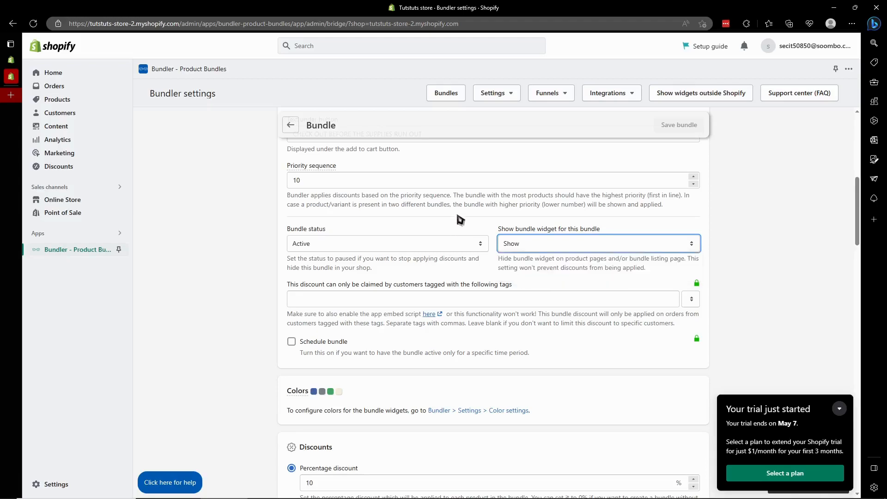
click(552, 239)
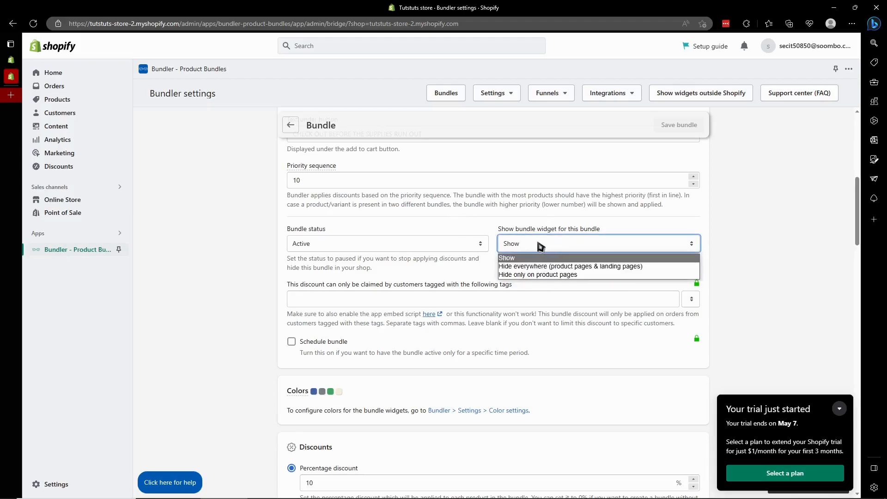
click(482, 218)
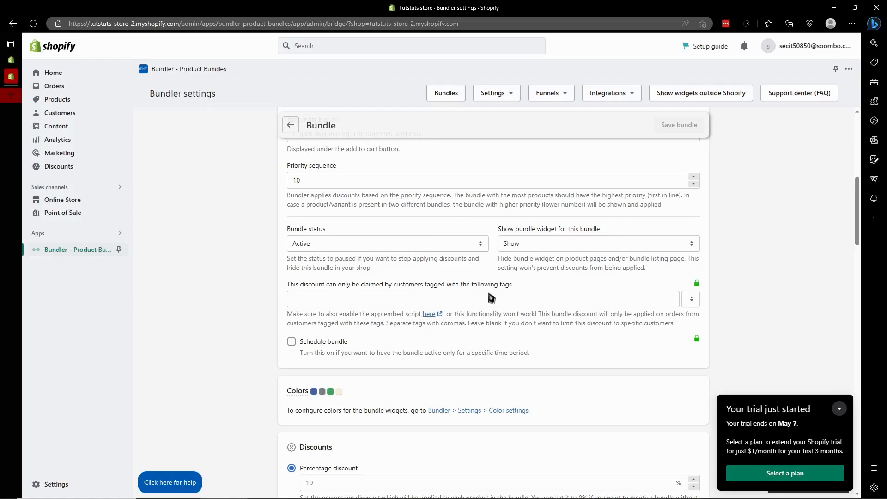
- Try to fill in the customer tags that restrict the discount, and return to the bundle settings from the upgrade pages
click(458, 300)
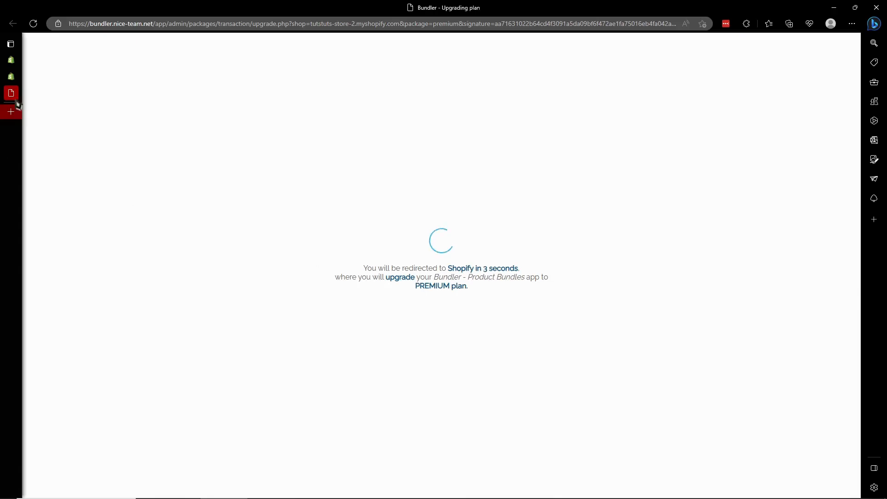
click(11, 77)
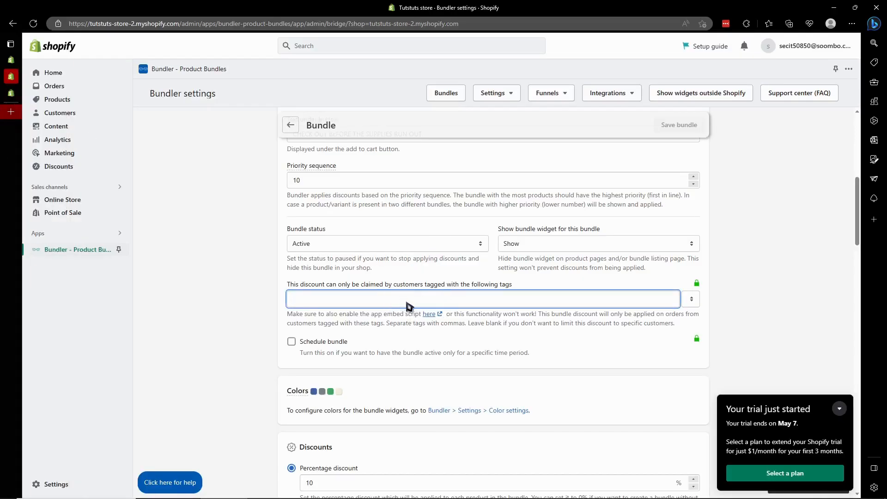
click(437, 299)
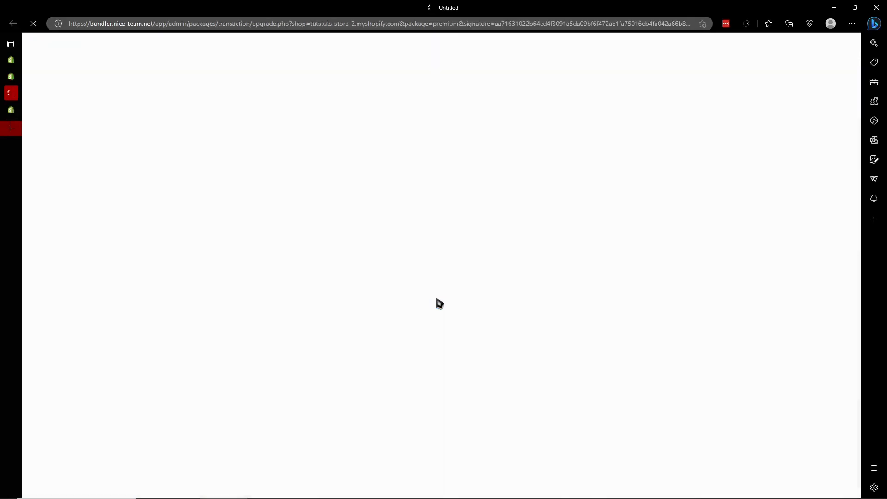
click(13, 112)
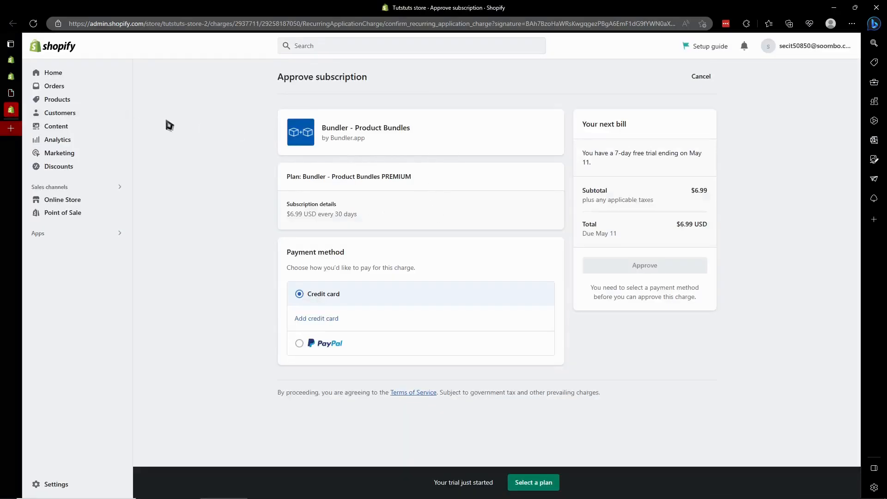
click(12, 94)
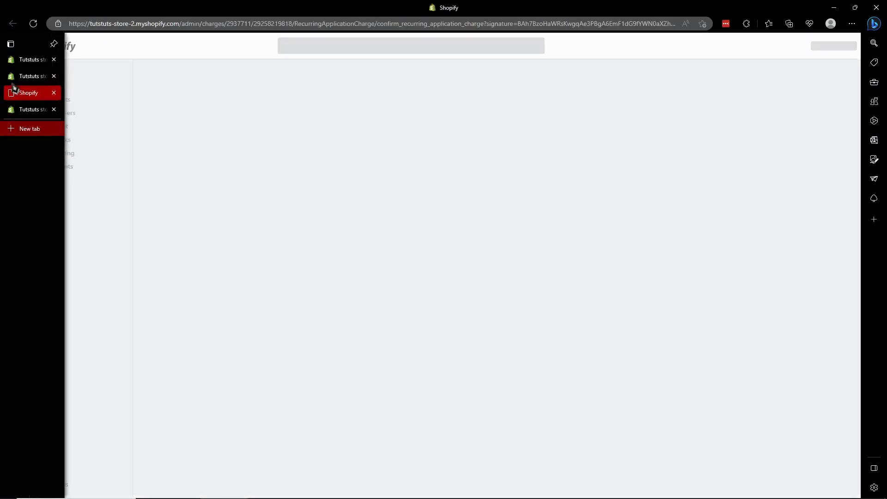
click(14, 78)
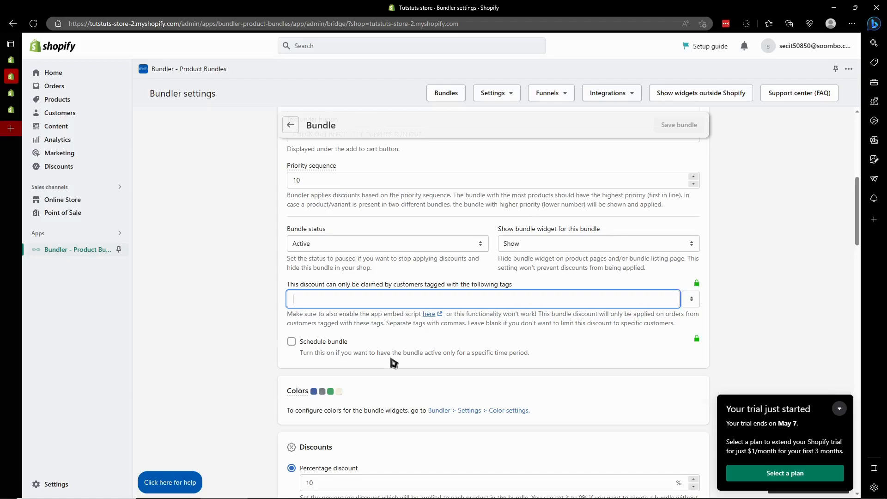
- Set the bundle's percentage discount to 20%
scroll(392, 363, down, 1)
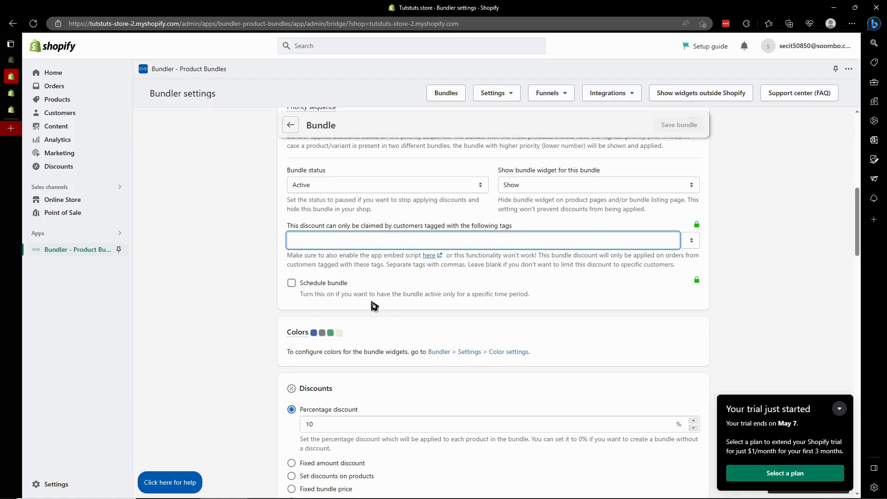
click(323, 336)
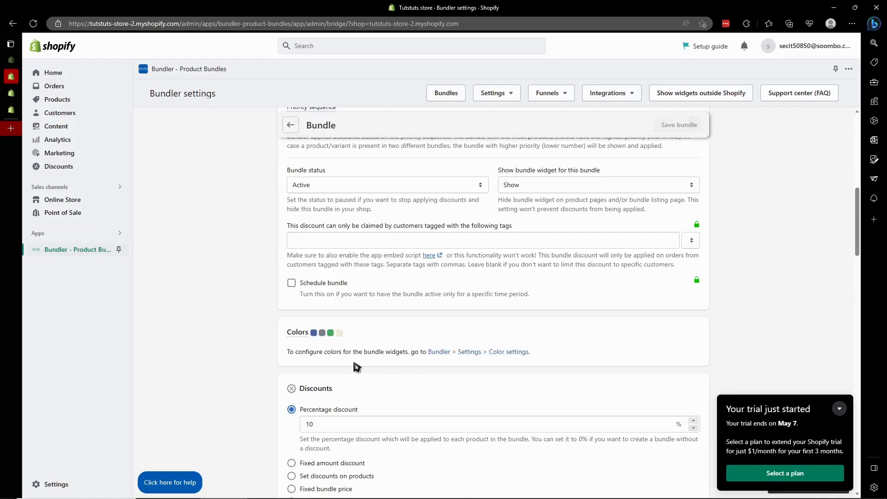
scroll(357, 368, down, 3)
scroll(360, 367, down, 3)
scroll(302, 259, up, 3)
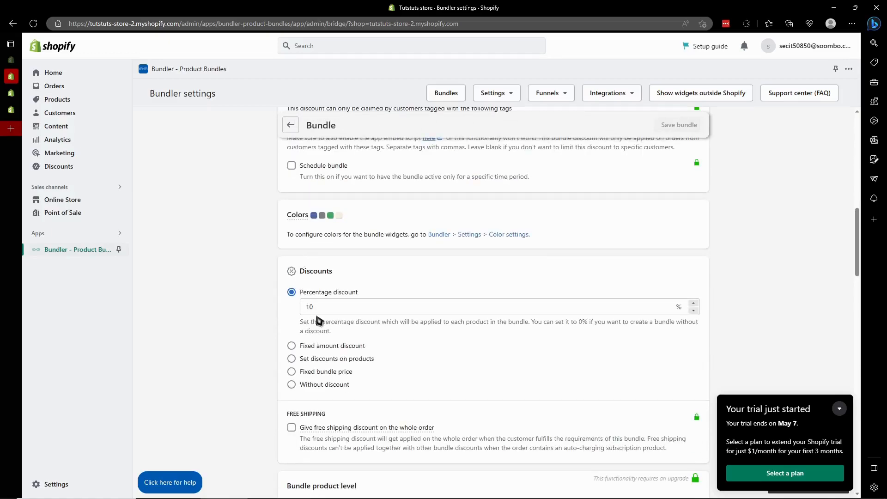
click(330, 309)
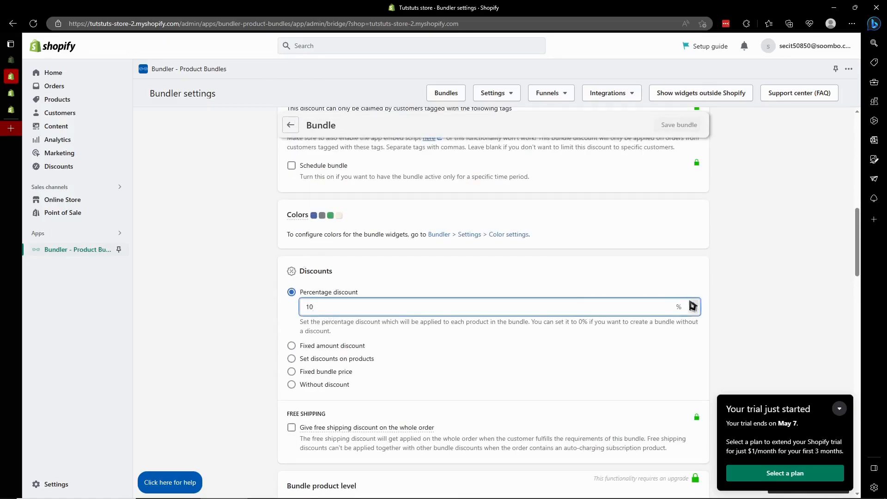
click(694, 304)
click(693, 304)
click(733, 289)
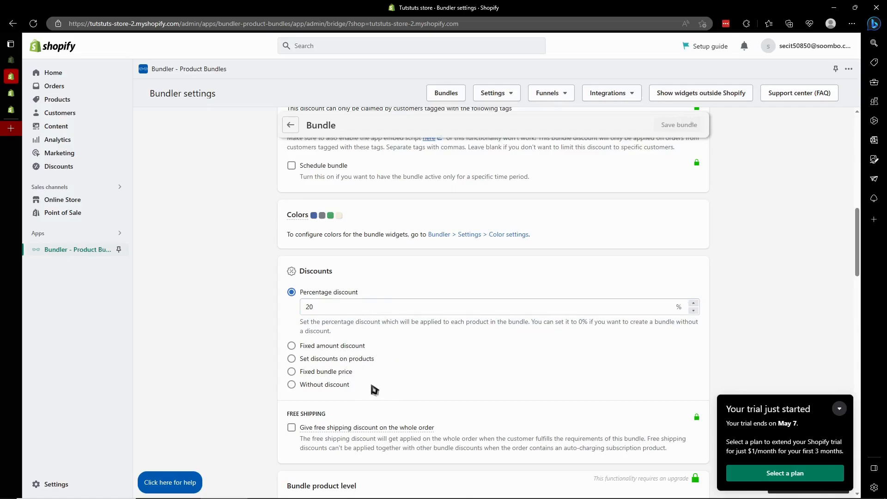
- Look through the other discount types and set the bundle to Without discount
click(329, 346)
click(317, 391)
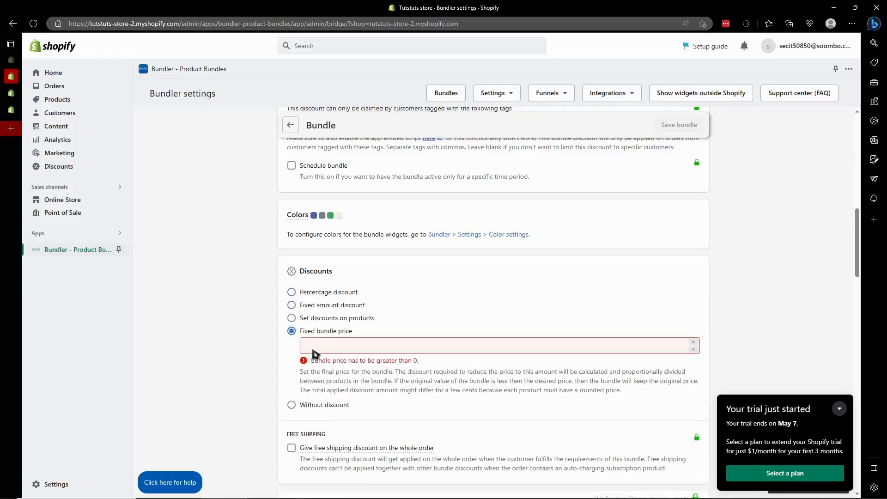
click(315, 319)
click(319, 394)
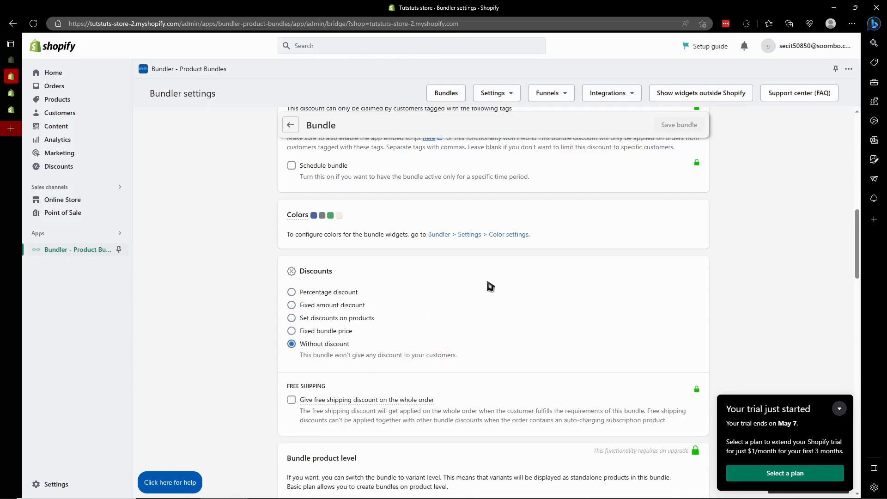
- Try to enable the free shipping discount on the whole order
scroll(491, 292, down, 3)
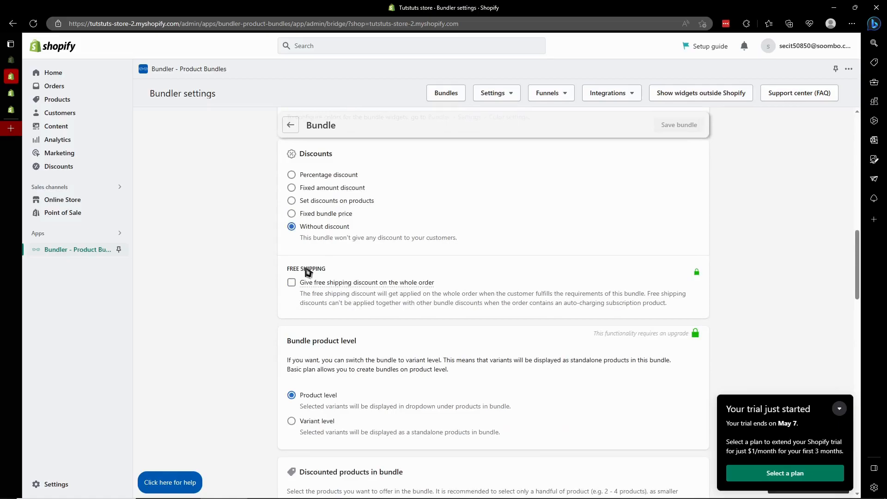
click(330, 286)
scroll(495, 294, down, 1)
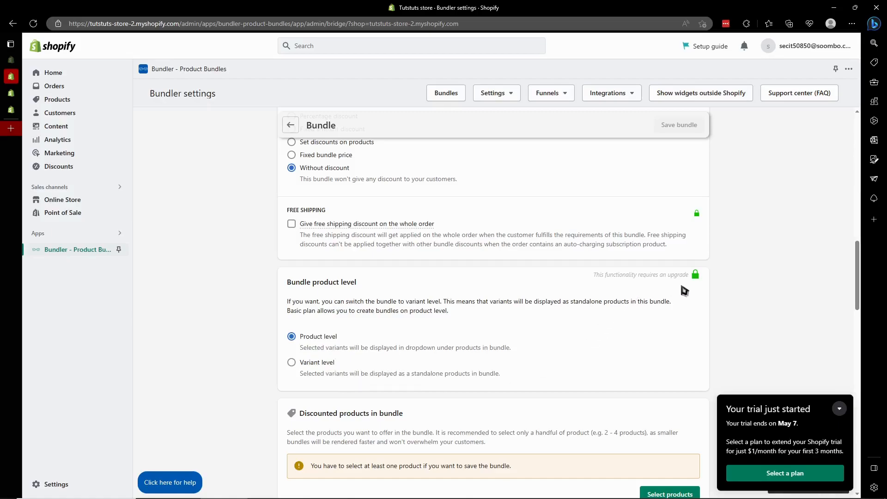
- Add the product "(Sample) Coconut Bar Soap" to the bundle's discounted products
scroll(554, 310, down, 3)
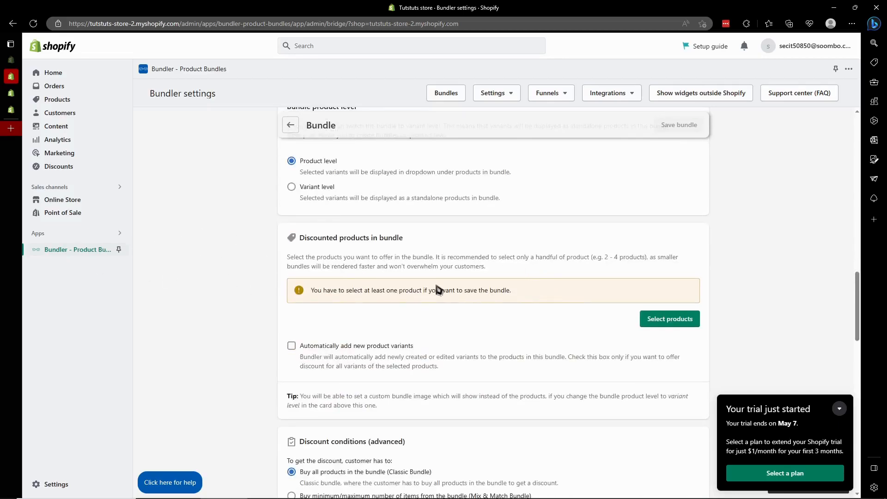
click(655, 320)
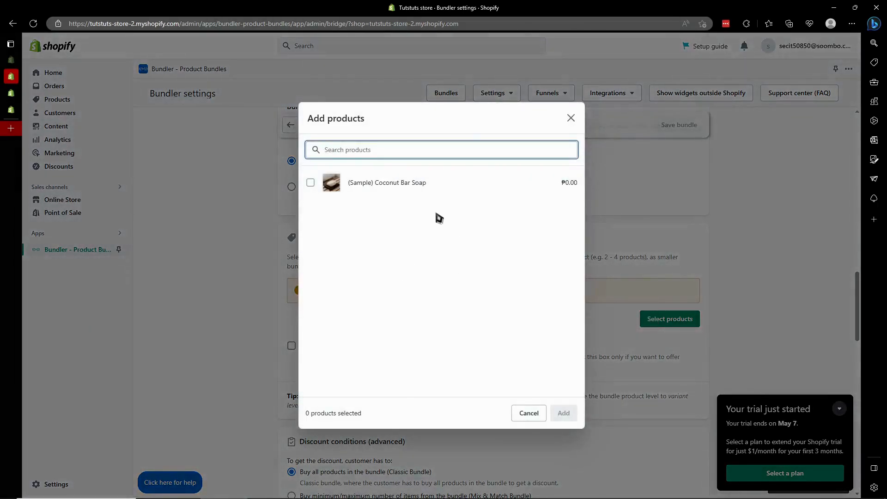
click(443, 183)
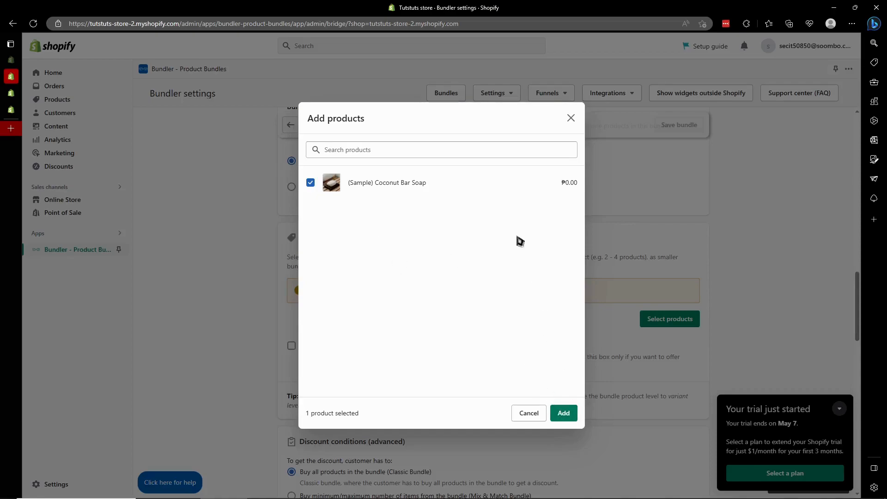
click(564, 413)
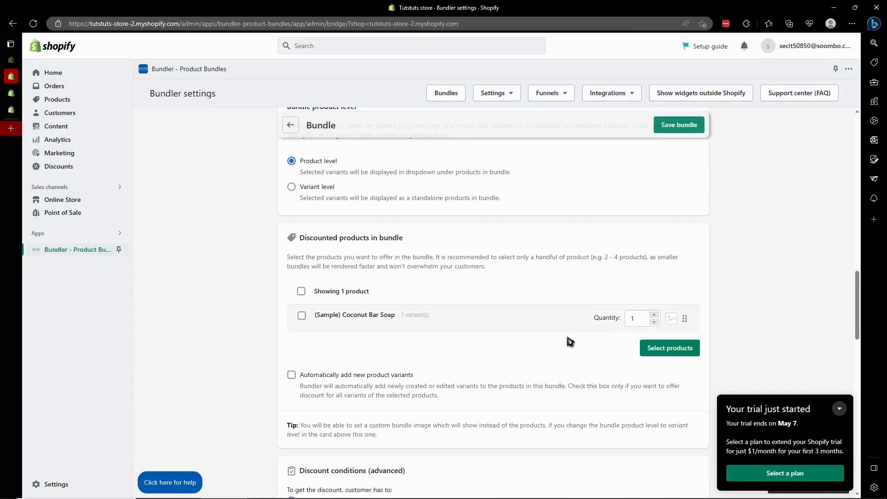
- Examine the product variant option, discount conditions, bundle shortcode and landing page content sections of the bundle
scroll(352, 368, down, 3)
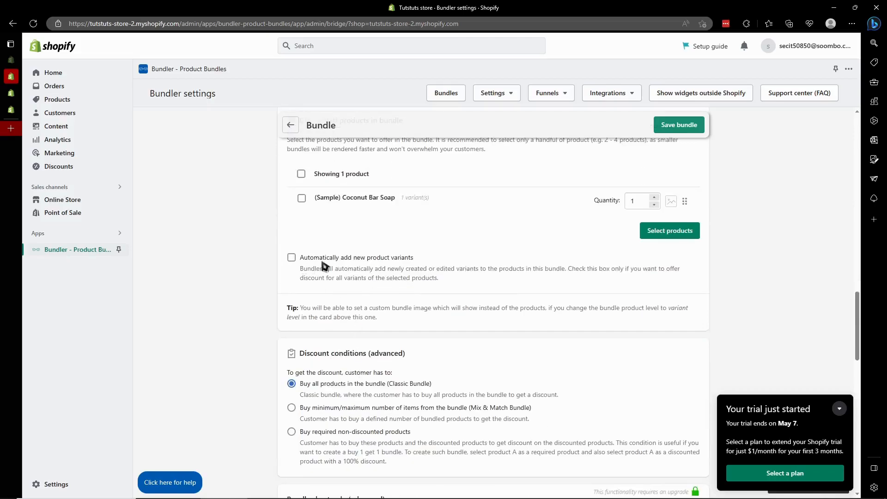
scroll(416, 278, down, 4)
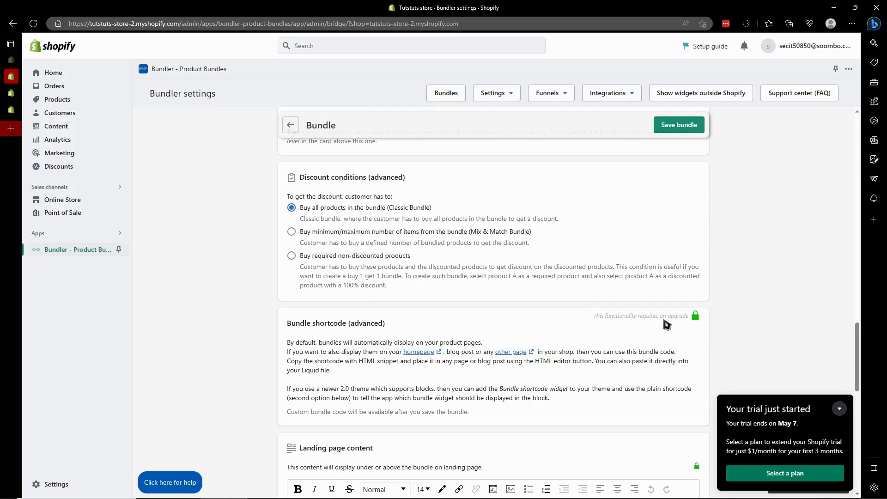
scroll(656, 323, down, 1)
scroll(661, 293, down, 2)
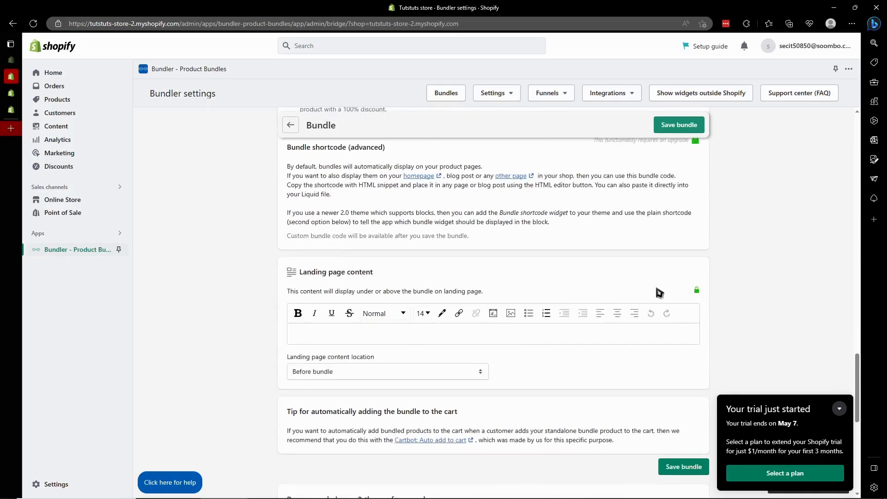
scroll(758, 348, up, 5)
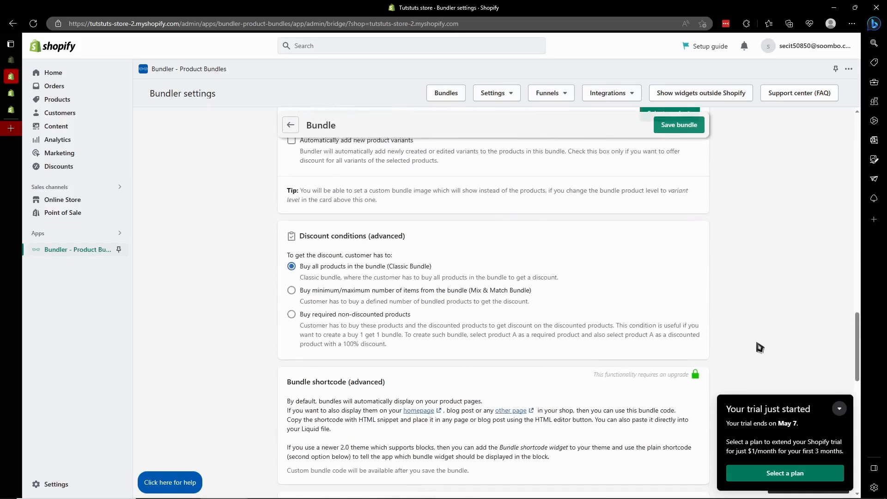
- Examine the bundle's landing page content editor, its content location setting and the tip for automatically adding the bundle to the cart
scroll(759, 344, down, 4)
scroll(760, 340, down, 5)
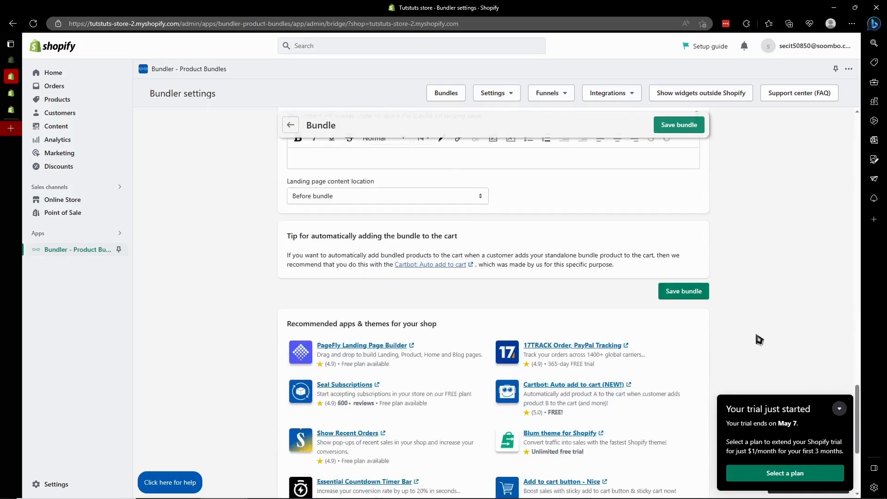
scroll(759, 340, up, 4)
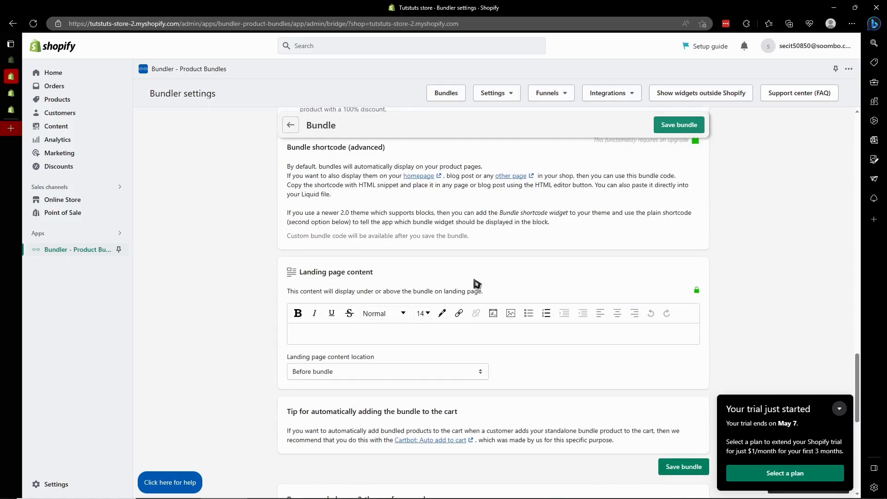
drag(368, 297, 572, 266)
click(730, 254)
scroll(507, 345, down, 1)
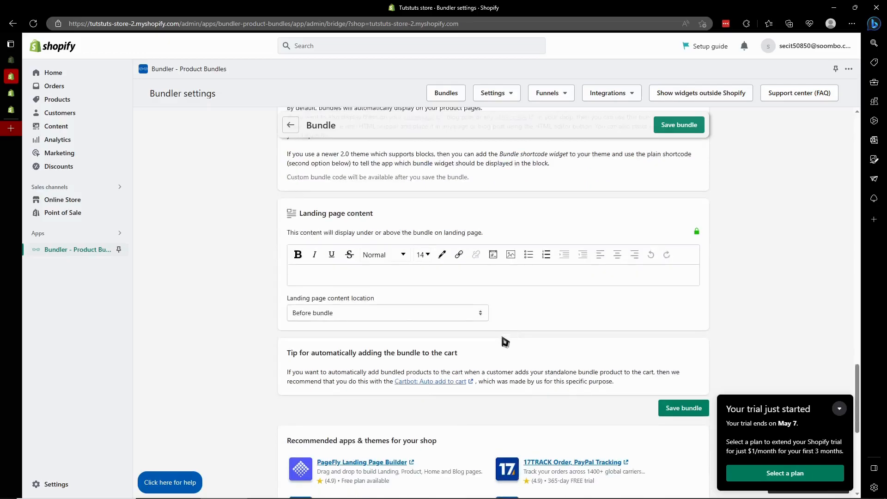
click(324, 318)
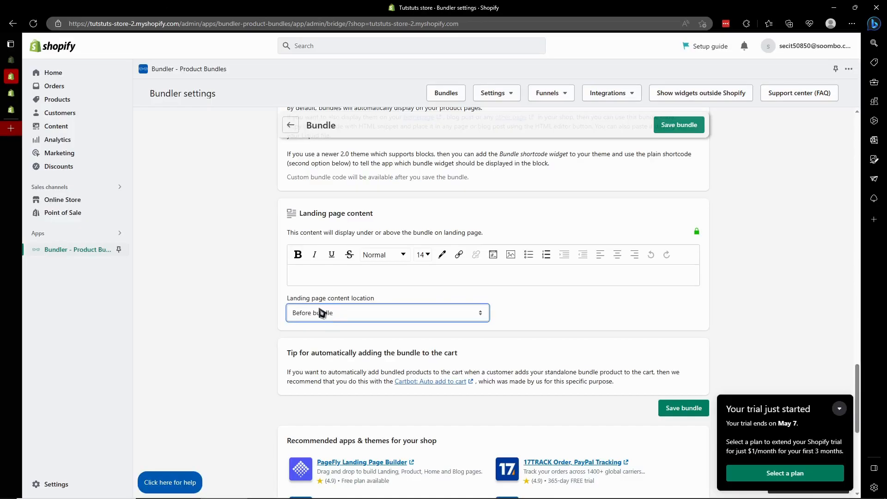
scroll(402, 343, down, 1)
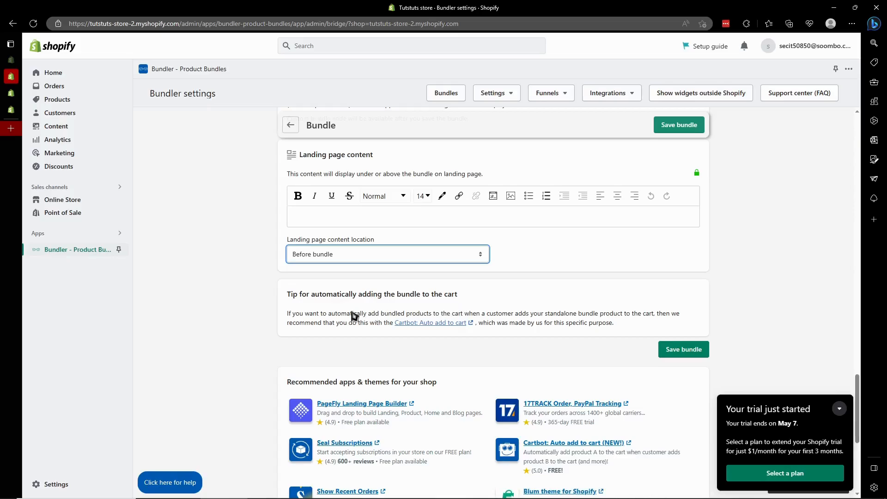
- Save the new bundle after going over its remaining settings
scroll(356, 317, up, 15)
scroll(362, 318, down, 5)
scroll(361, 318, down, 11)
click(663, 355)
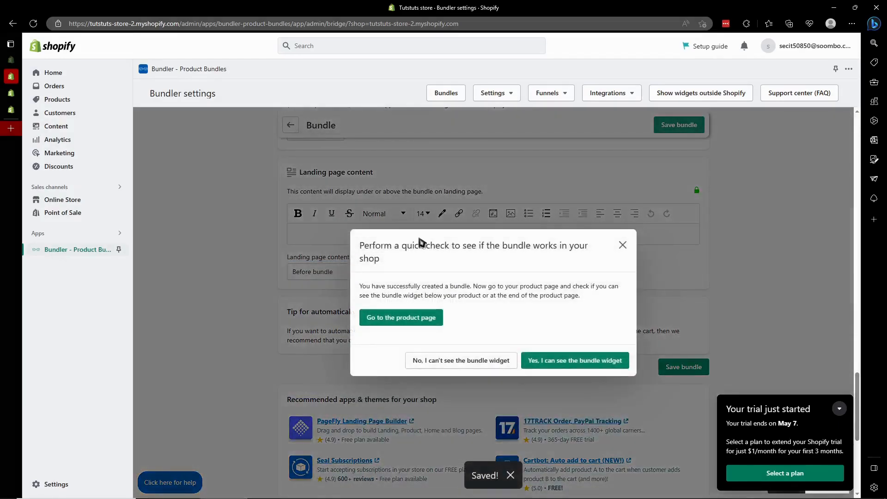
- Check the bundle on the storefront's product page and in the store catalog, and return to the Bundler settings
drag(368, 256, 447, 258)
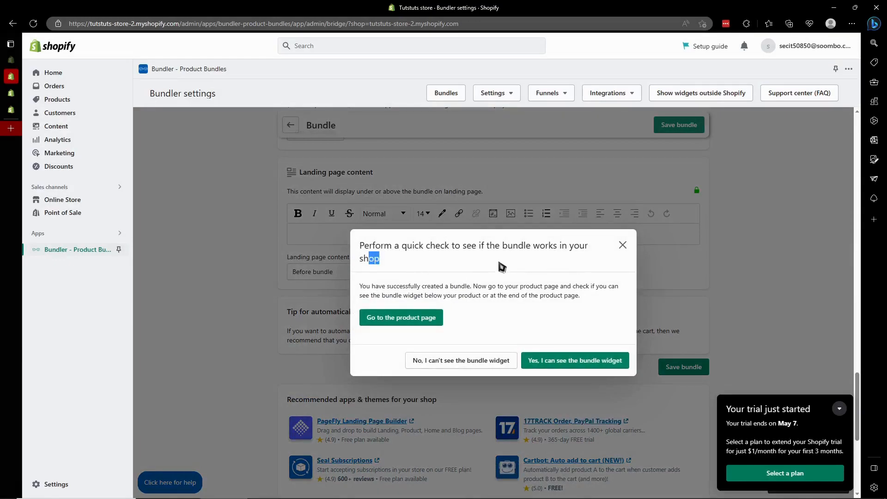
click(425, 319)
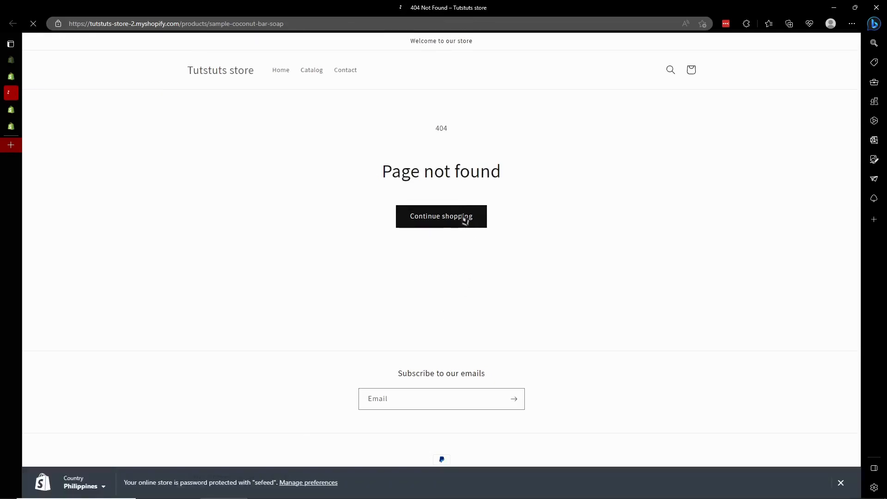
click(465, 217)
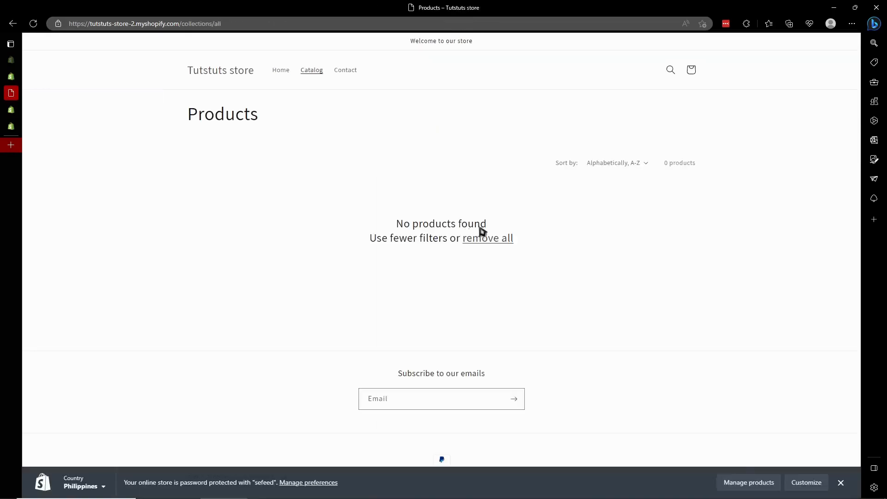
key(ctrl+w)
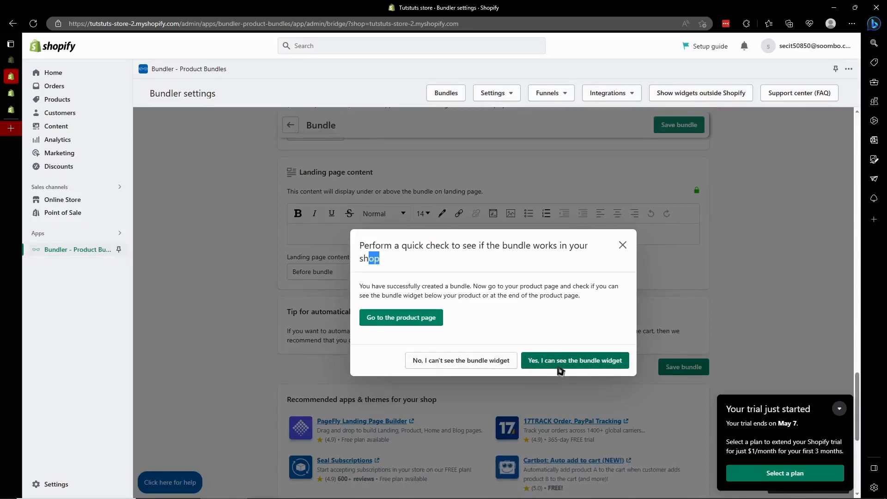
- Answer that the bundle widget can be seen, accept the review request, and close the app's review page
click(562, 366)
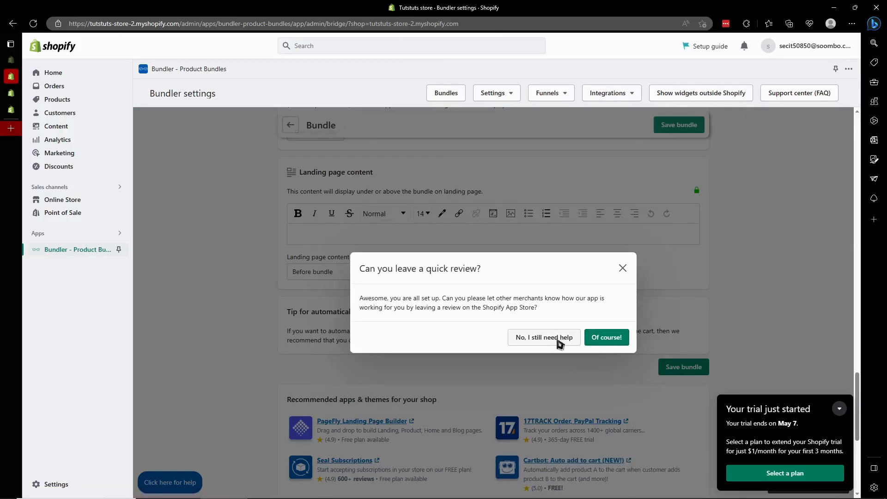
click(609, 339)
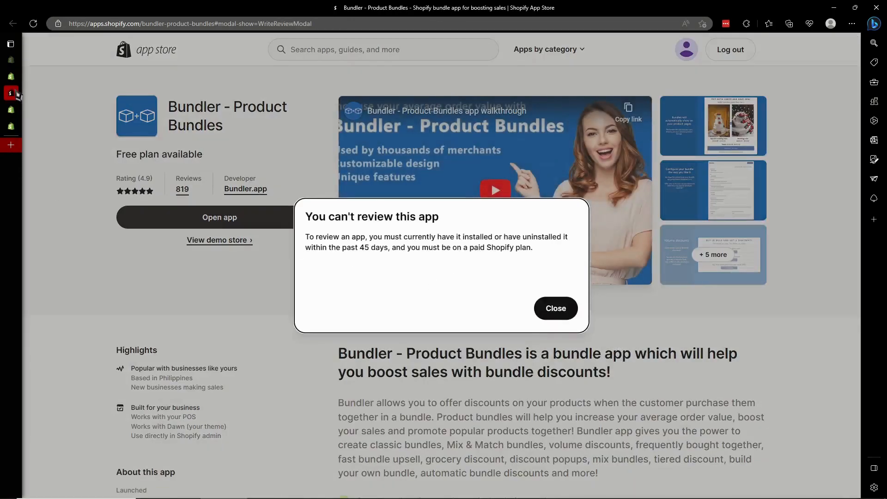
key(ctrl+w)
- Save the bundle once more from the bundle editor
scroll(511, 247, up, 9)
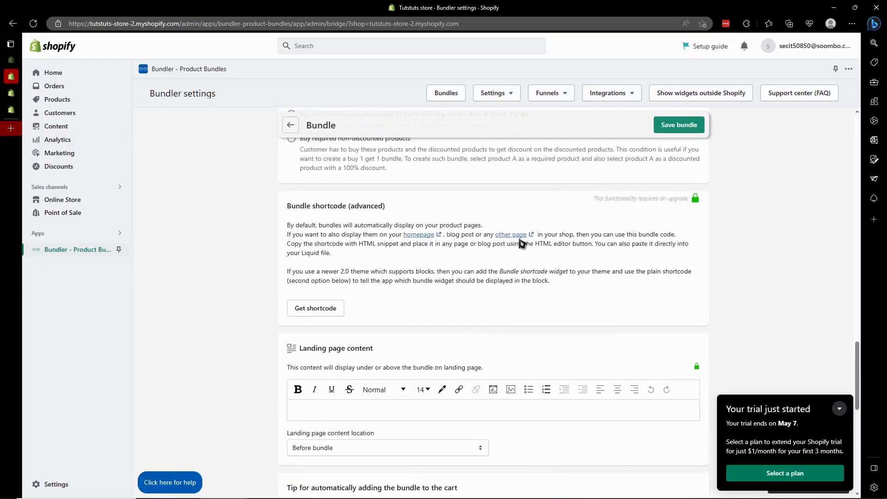
click(680, 125)
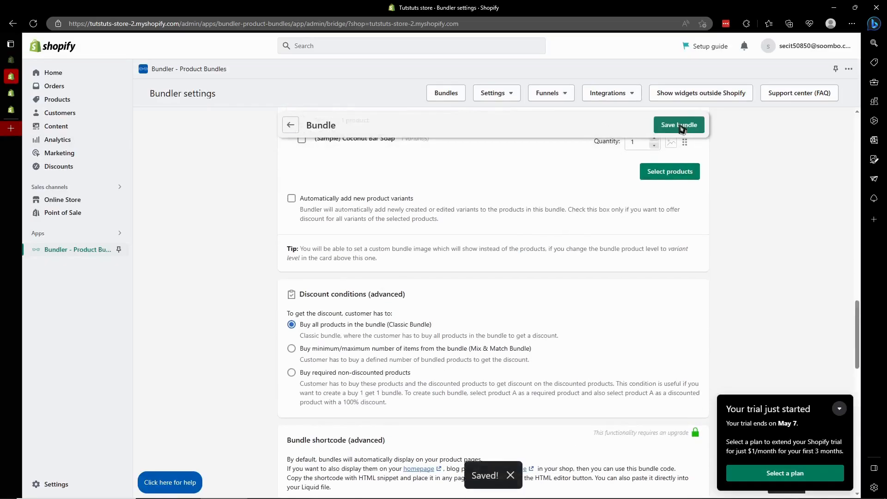